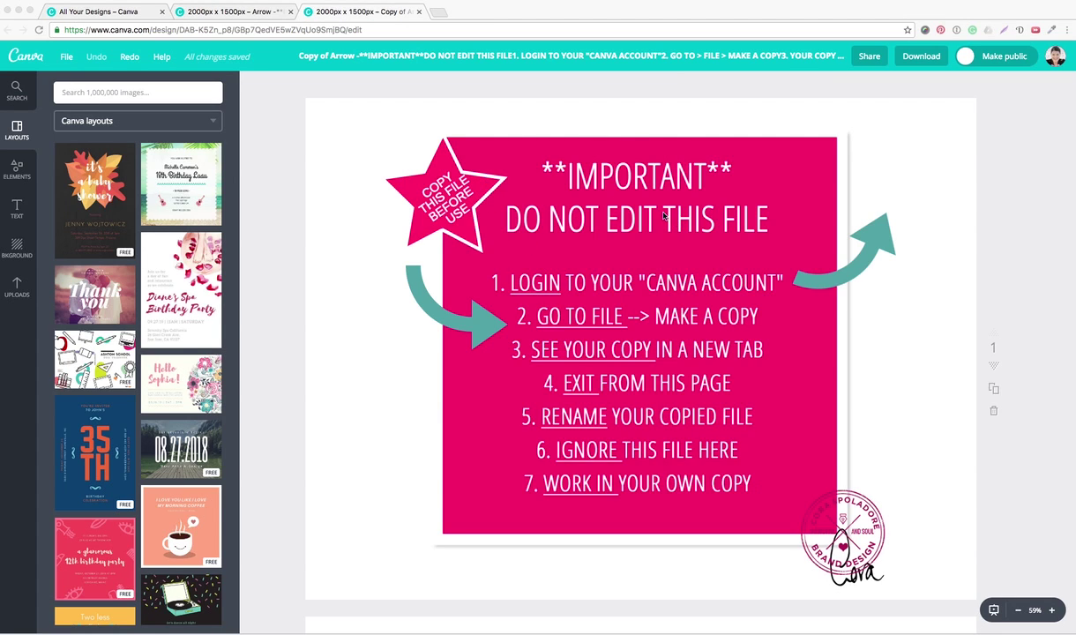
# - Delete the instructions page so the photo-collage page with 'Write your Name here' is shown
pyautogui.click(64, 56)
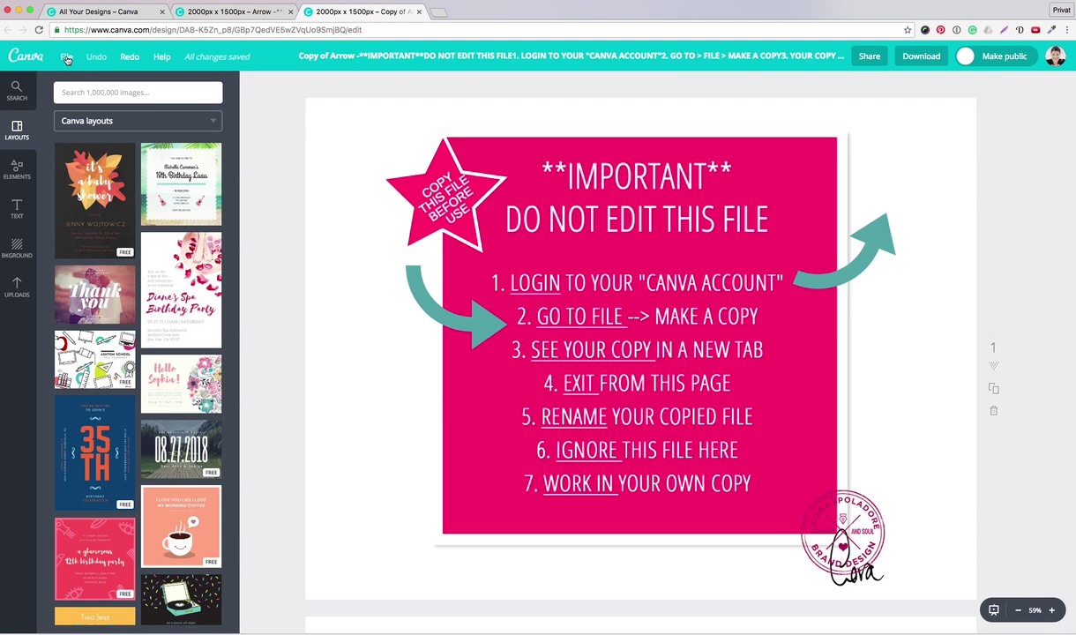
pyautogui.click(67, 57)
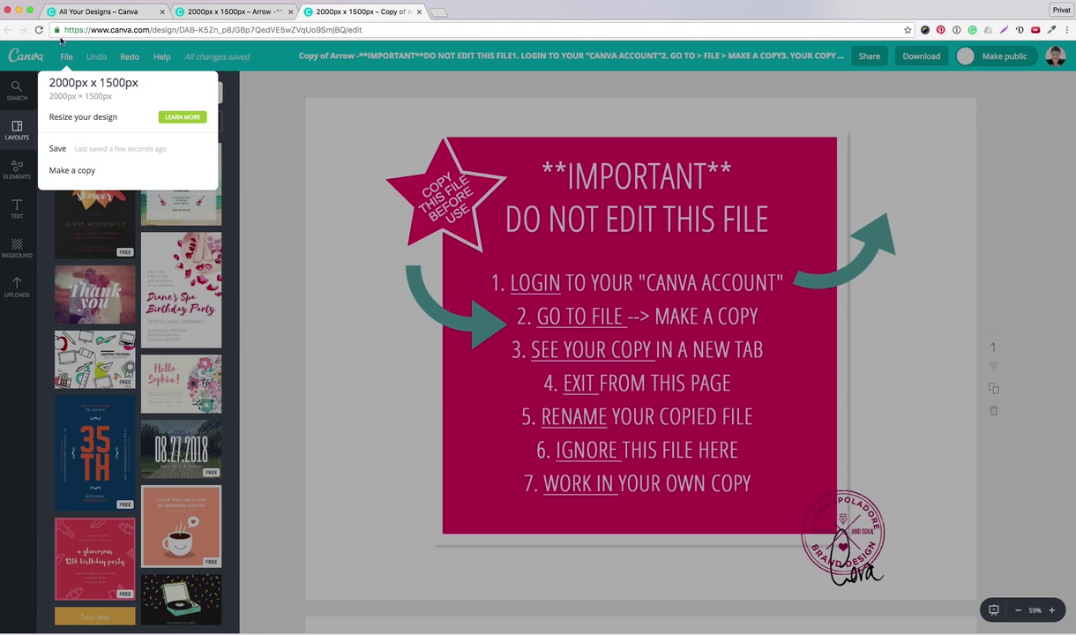
pyautogui.click(63, 57)
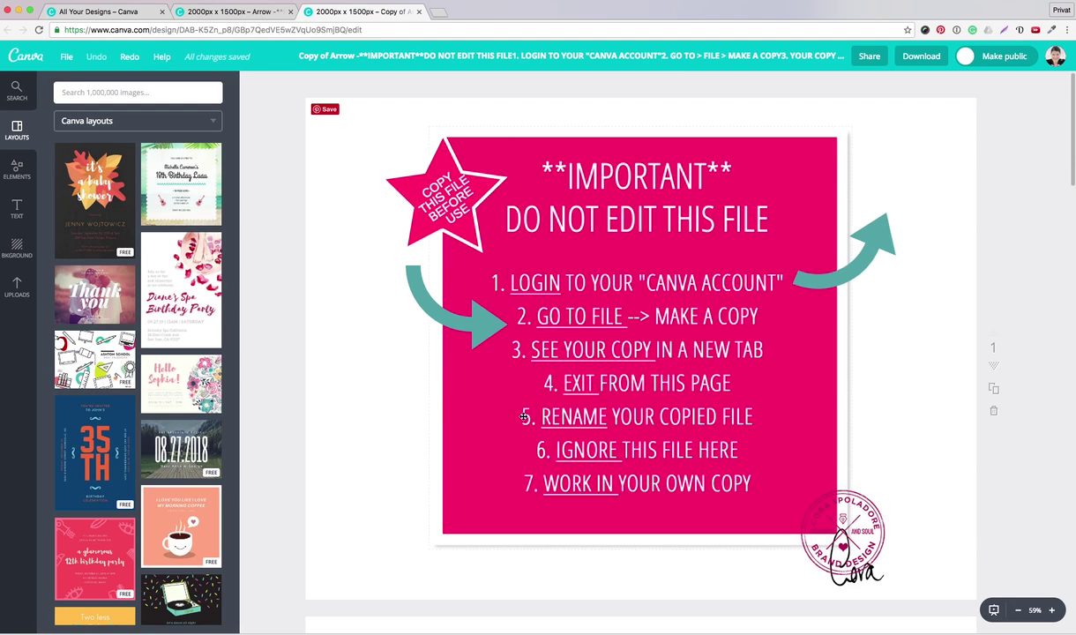
pyautogui.click(995, 415)
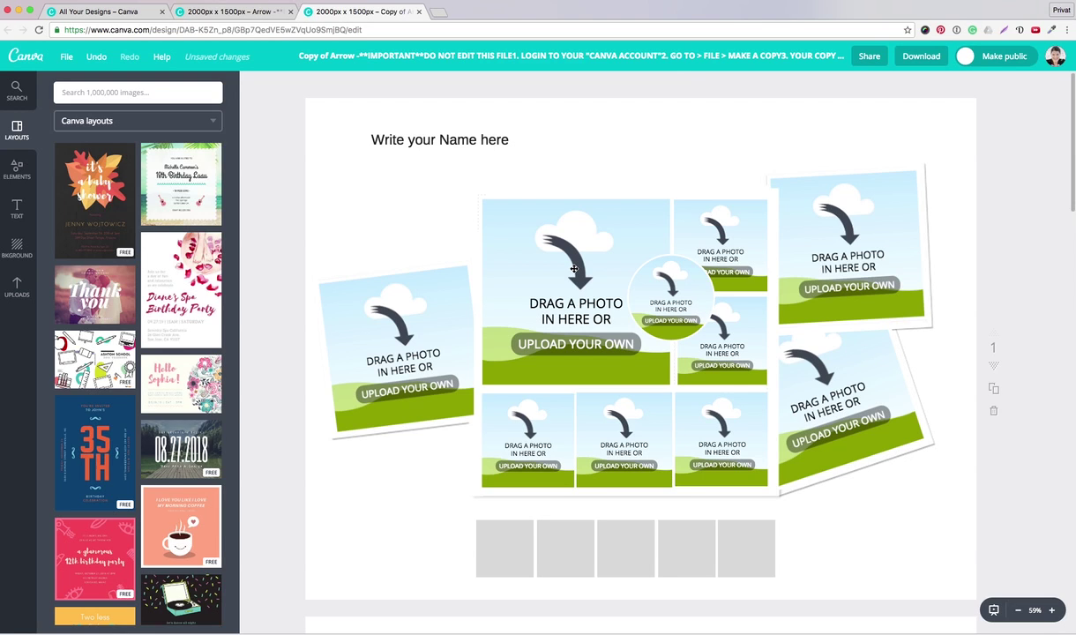
# - Open a new Chrome tab and go to the Pinterest website
pyautogui.click(442, 15)
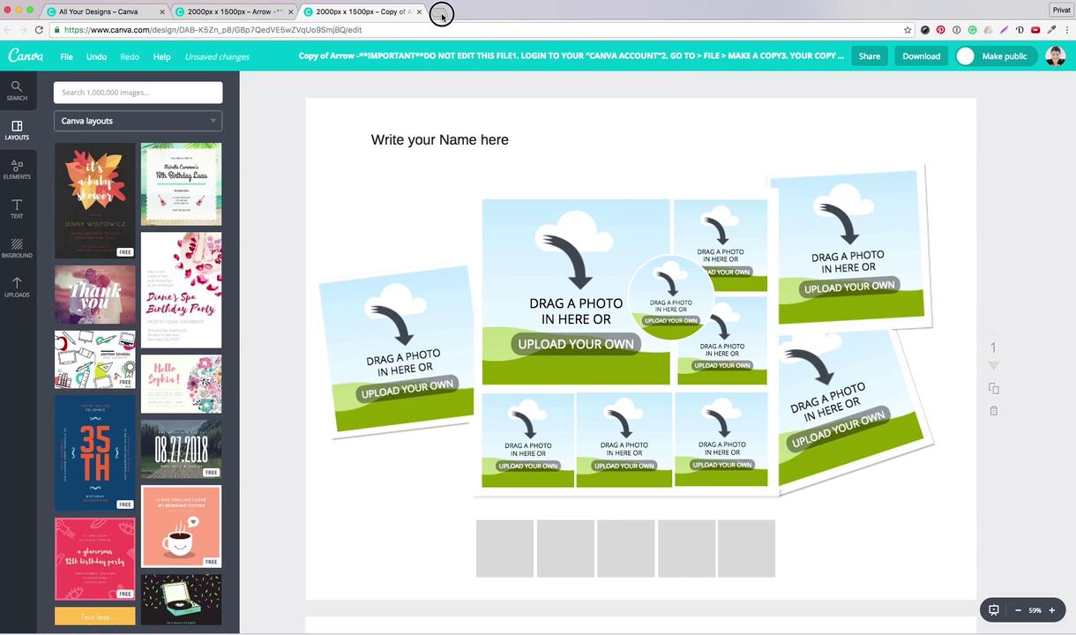
pyautogui.write('Pintere')
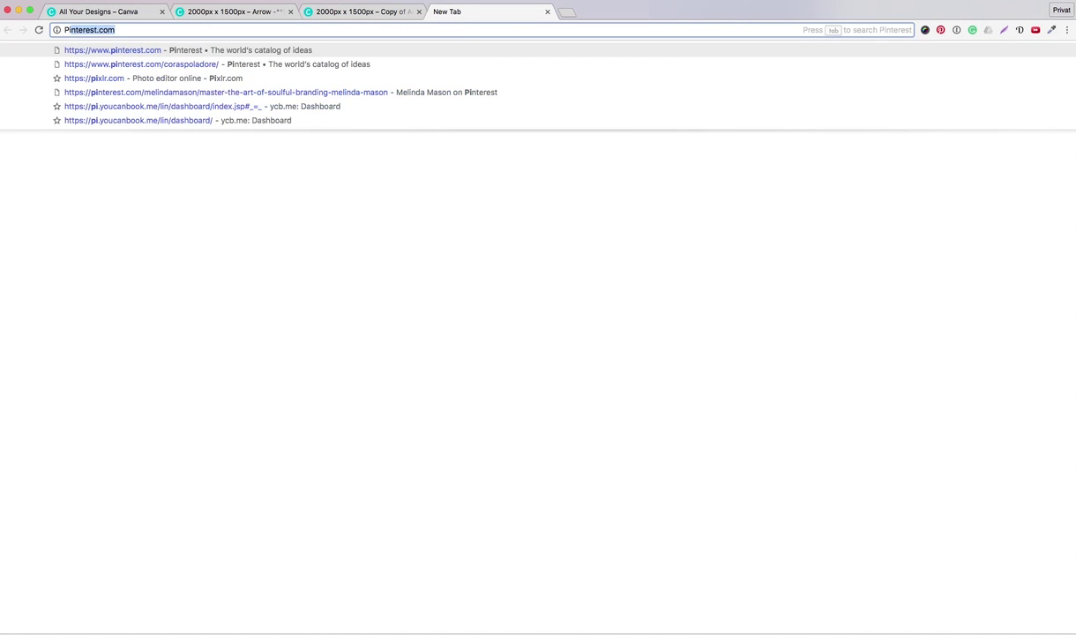
pyautogui.write('st')
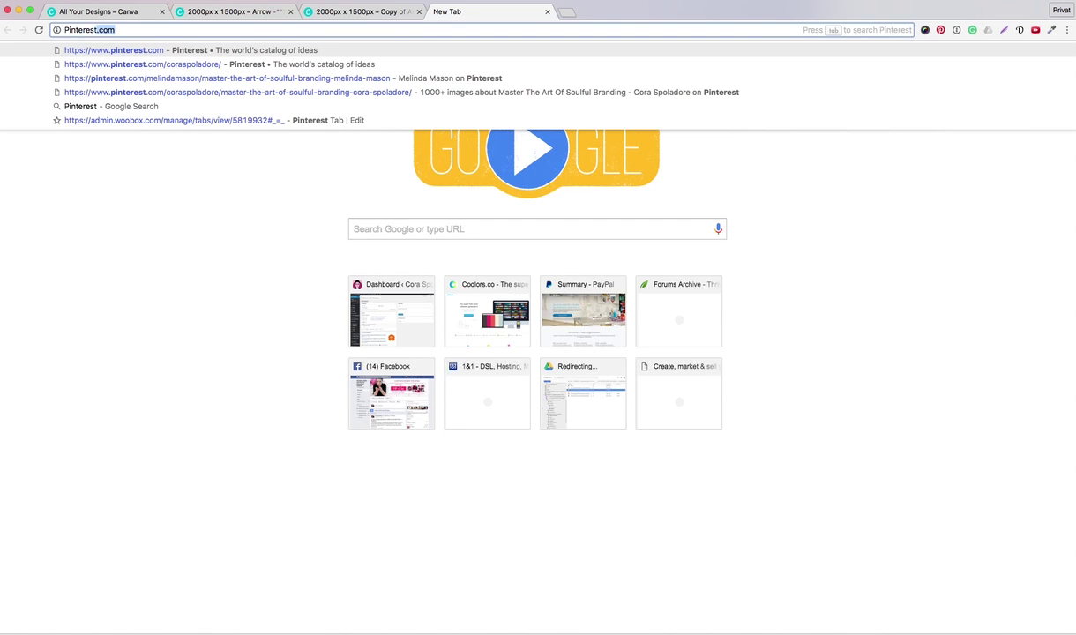
pyautogui.press('Return')
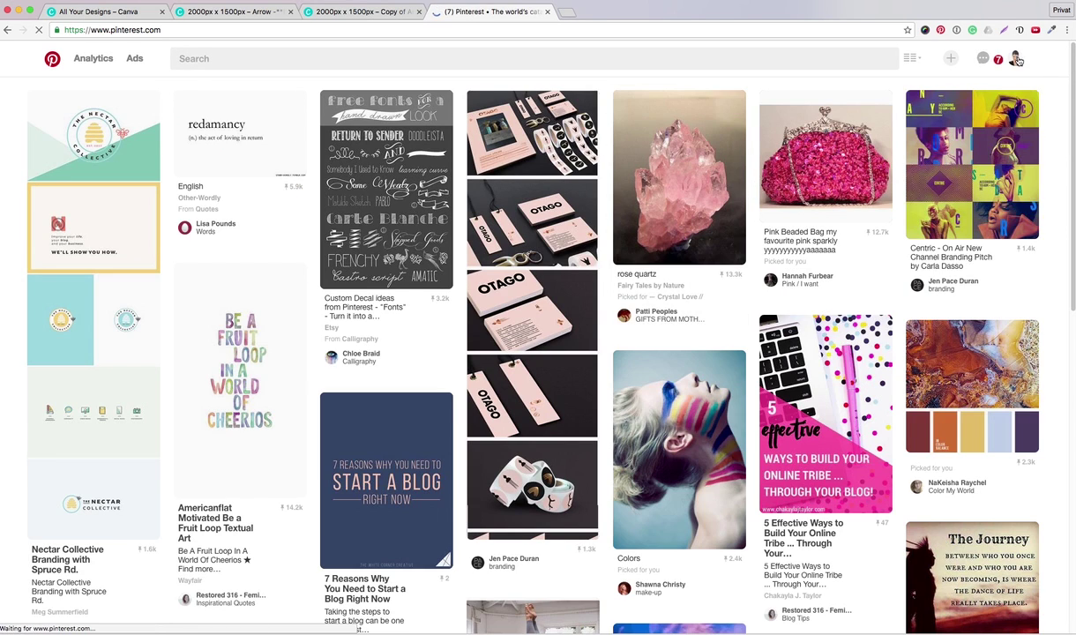
# - From your profile, open the 'Master The Art Of Soulful Branding' board and its feather pin
pyautogui.click(1016, 58)
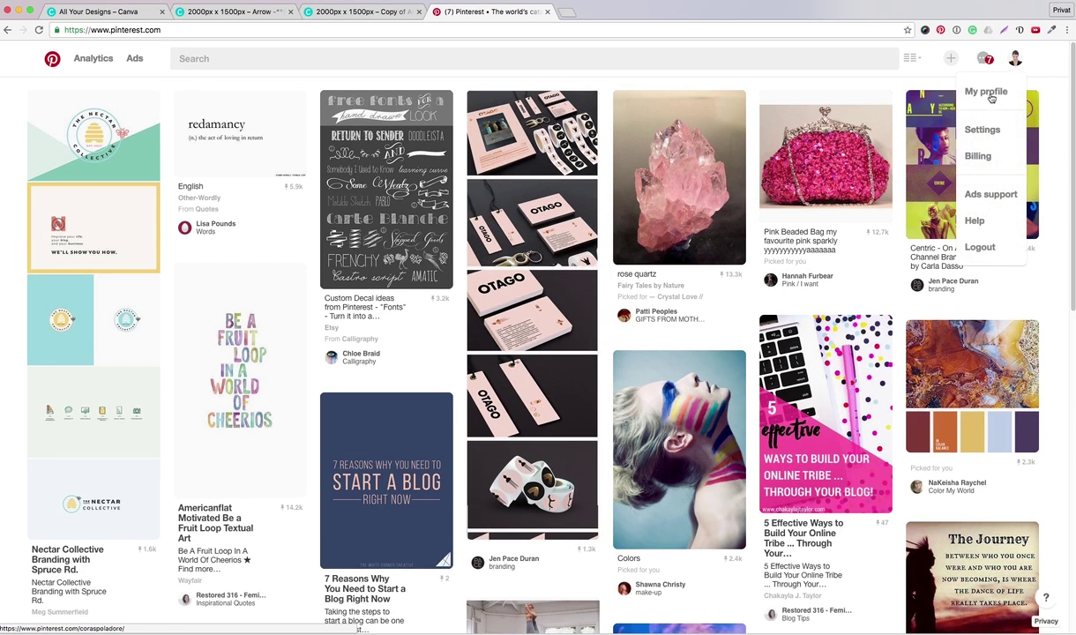
pyautogui.click(989, 94)
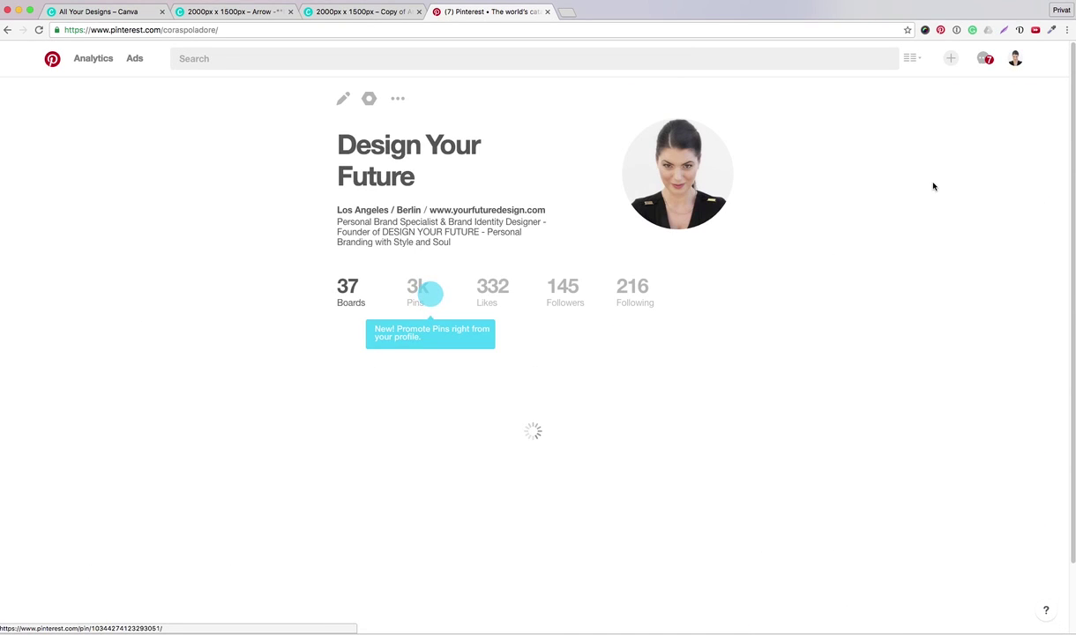
pyautogui.scroll(-5, 933, 186)
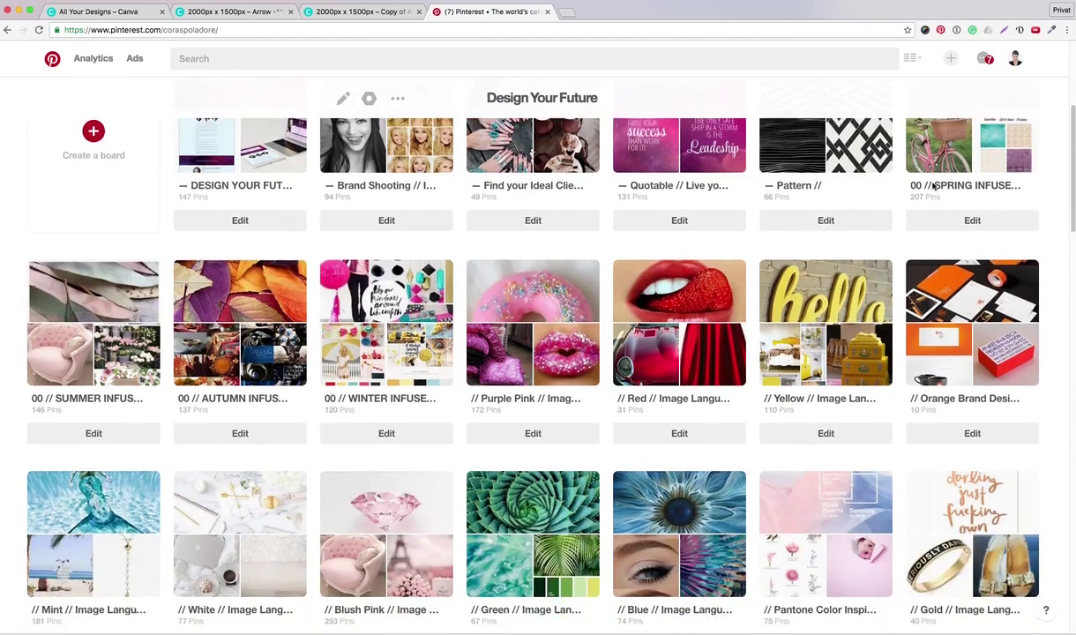
pyautogui.scroll(-5, 934, 186)
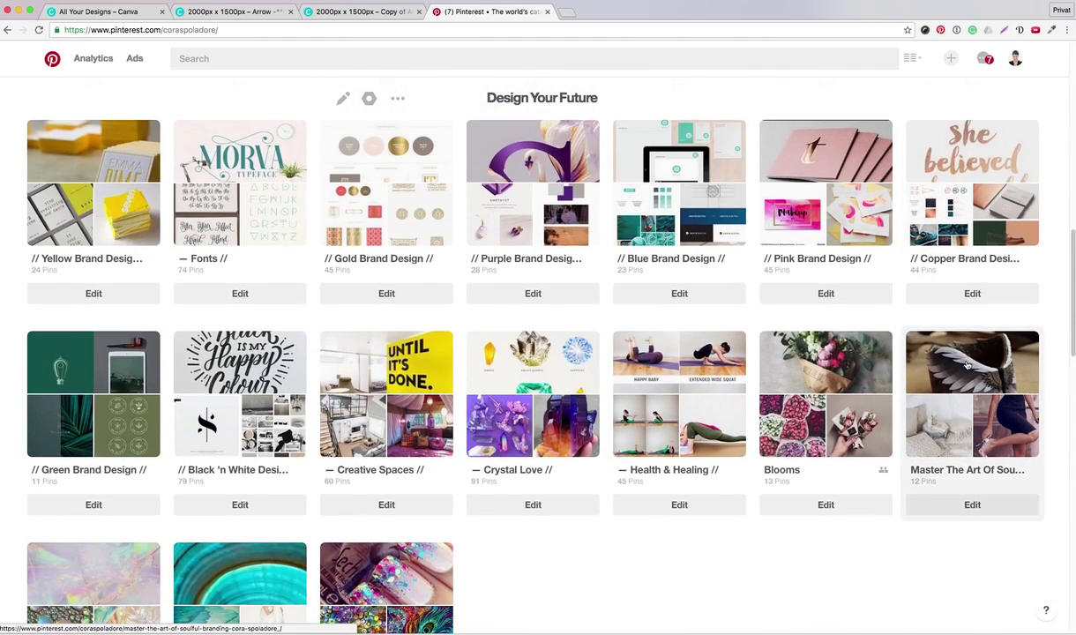
pyautogui.click(967, 365)
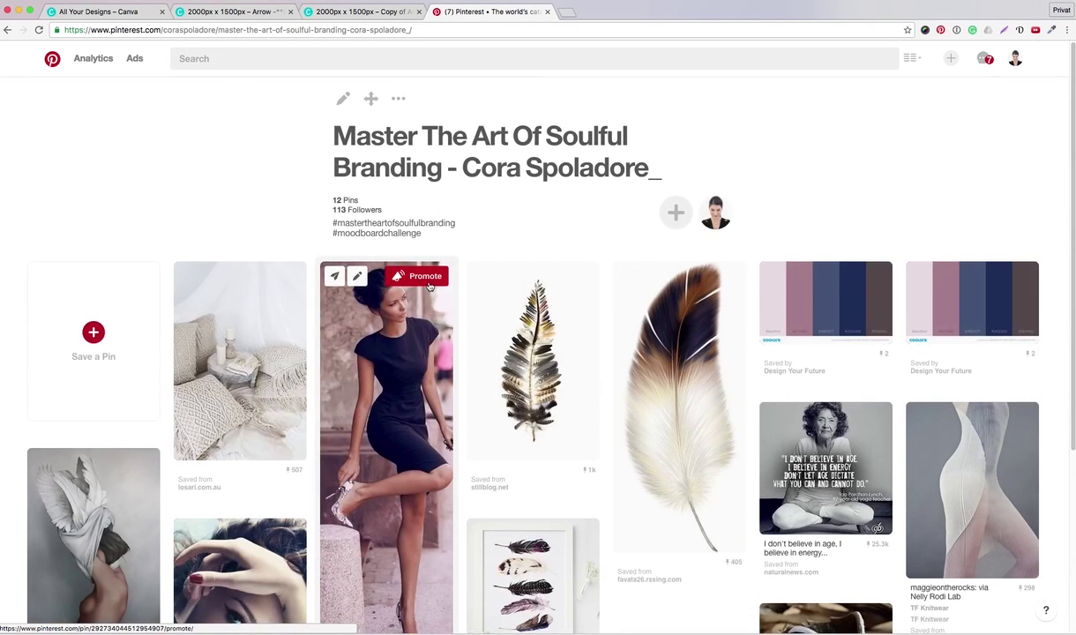
pyautogui.scroll(-2, 402, 318)
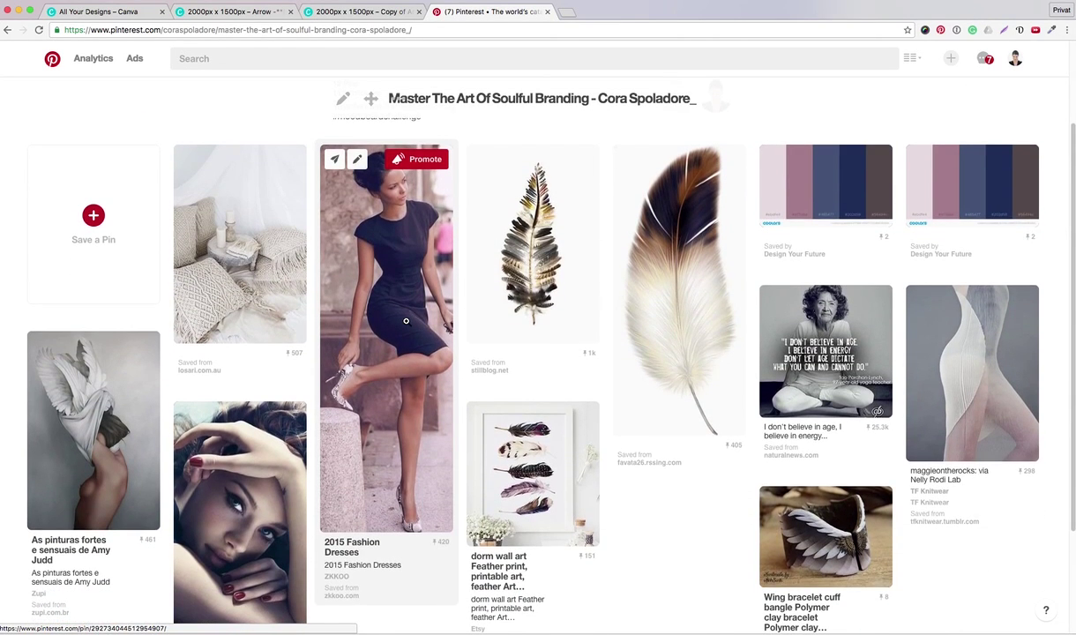
pyautogui.click(666, 270)
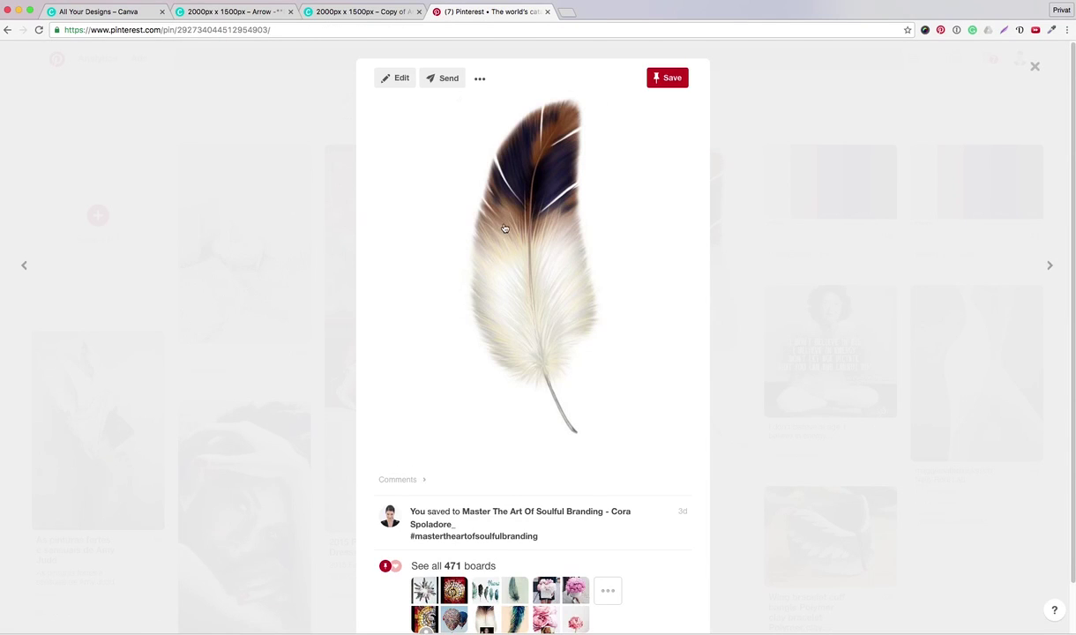
# - Save the feather image as a JPEG into the 'summer_brand styling images' folder
pyautogui.rightClick(510, 218)
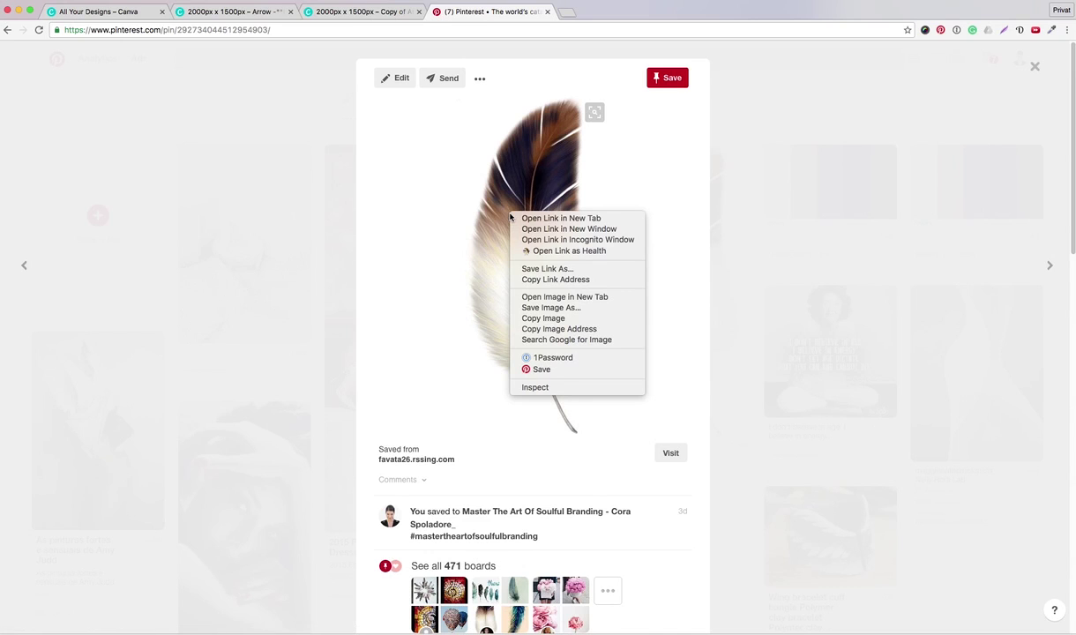
pyautogui.click(567, 308)
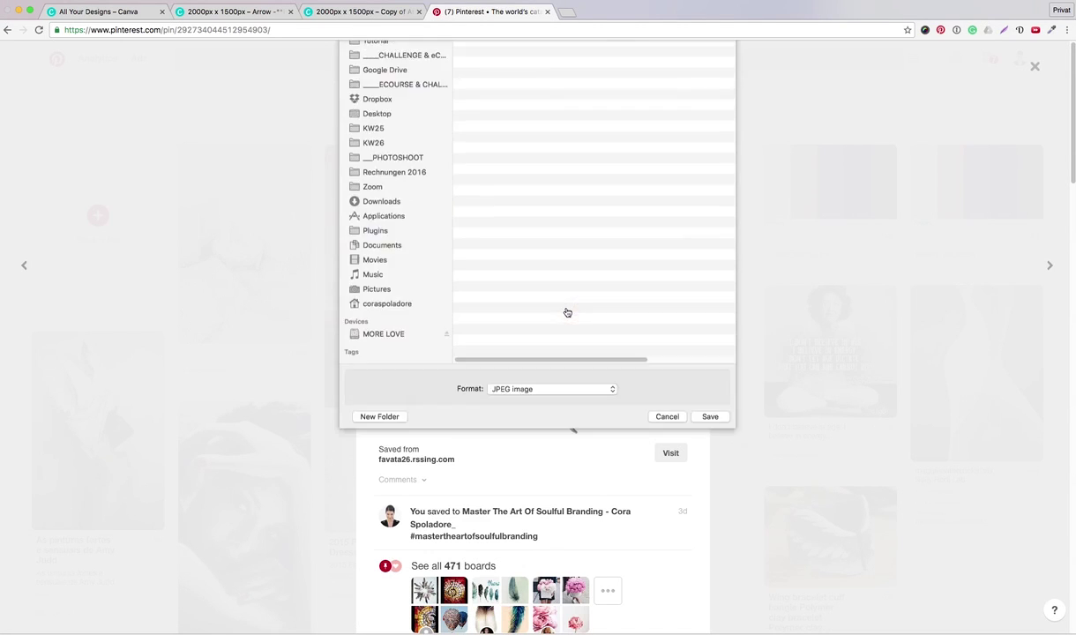
pyautogui.doubleClick(513, 147)
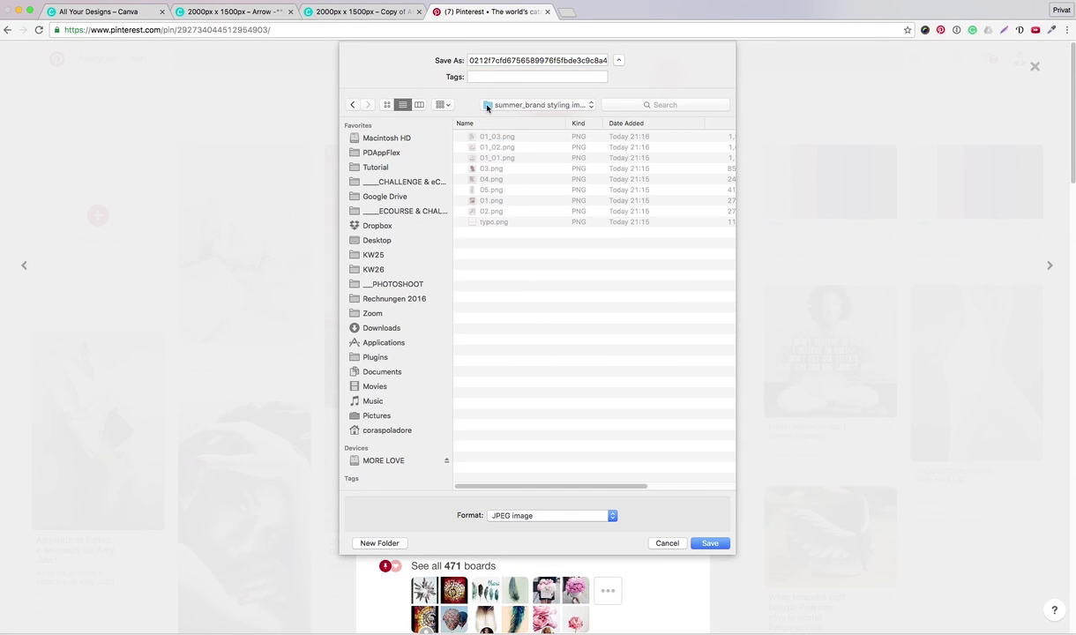
pyautogui.click(710, 542)
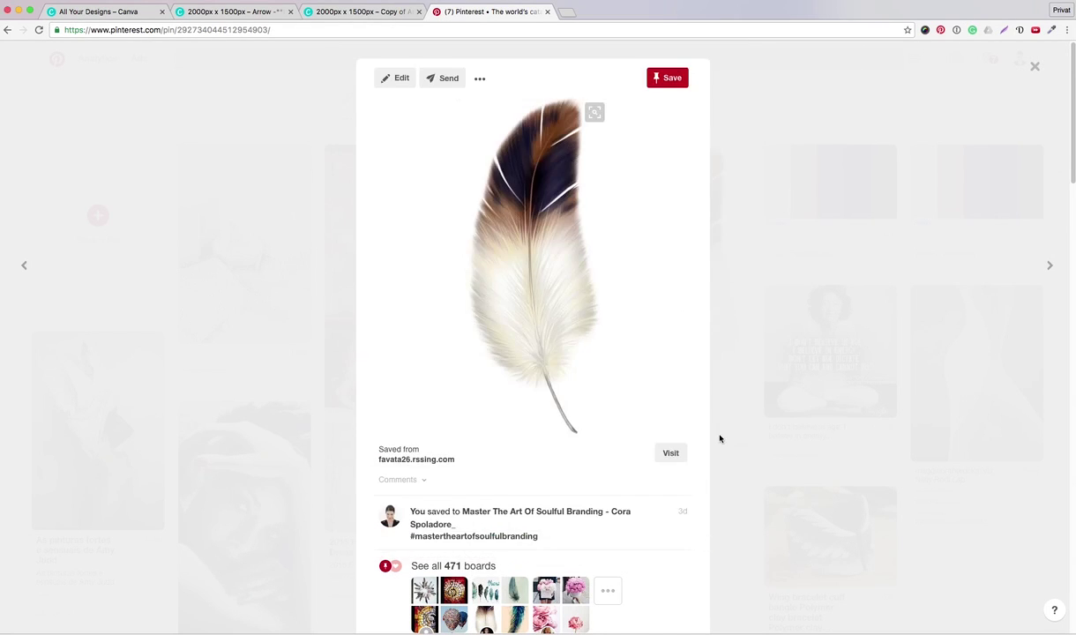
# - Switch back to the Canva moodboard tab and show the Uploads panel
pyautogui.click(364, 13)
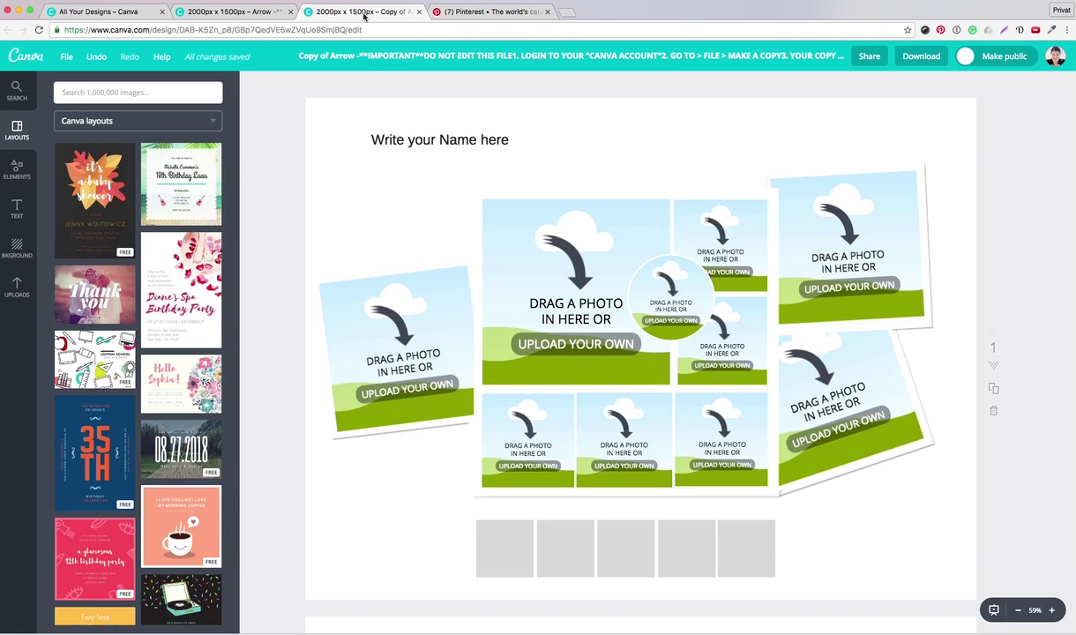
pyautogui.click(17, 285)
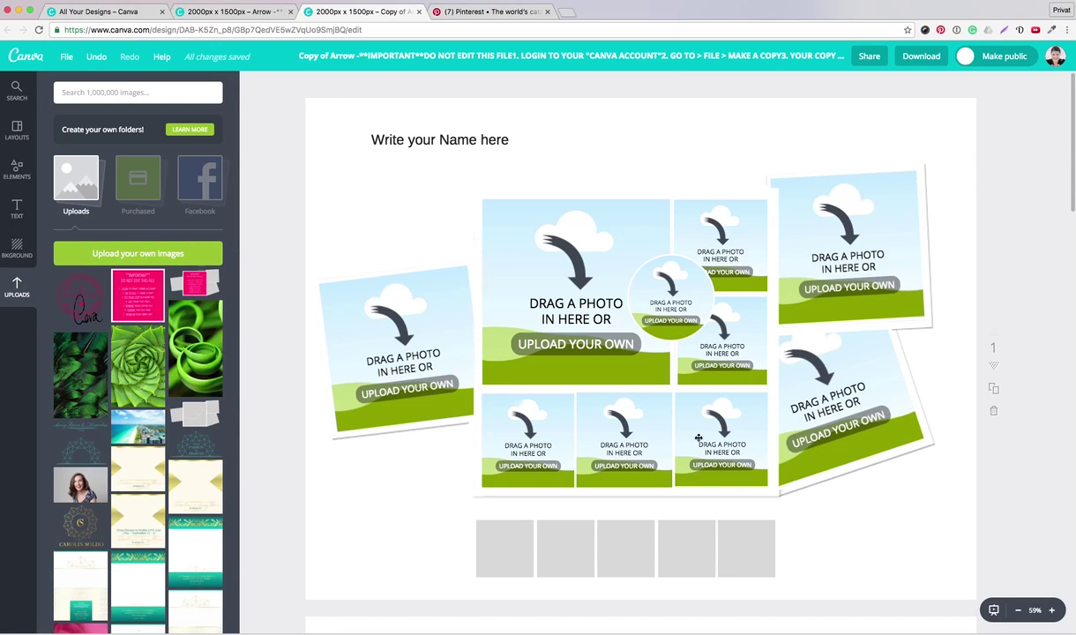
# - Upload the images 01_03.png through typo.png from the summer brand styling folder
pyautogui.click(148, 257)
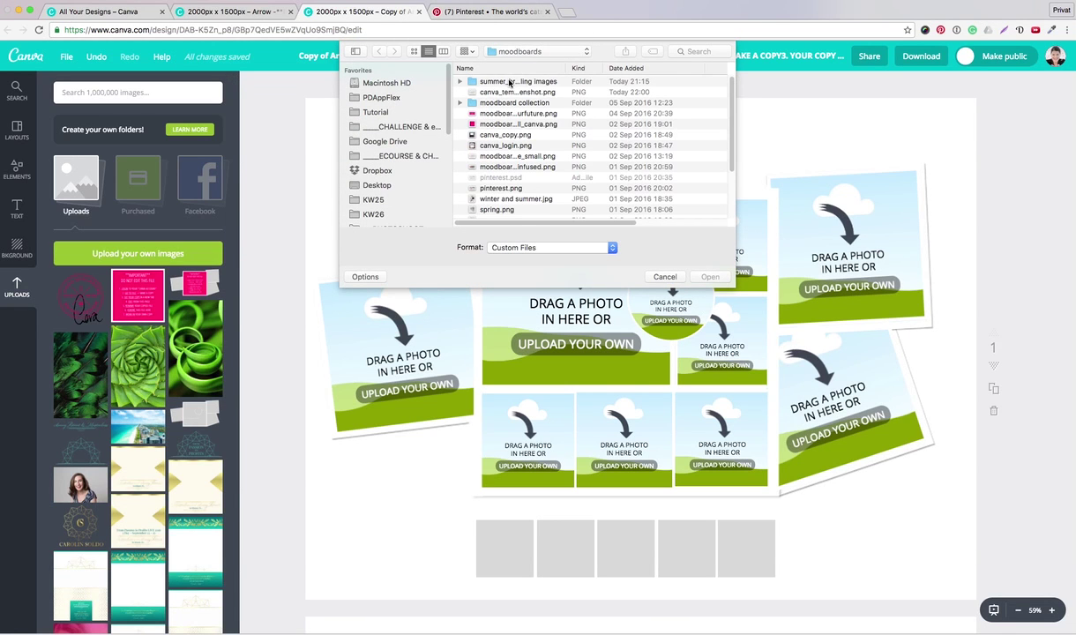
pyautogui.doubleClick(516, 81)
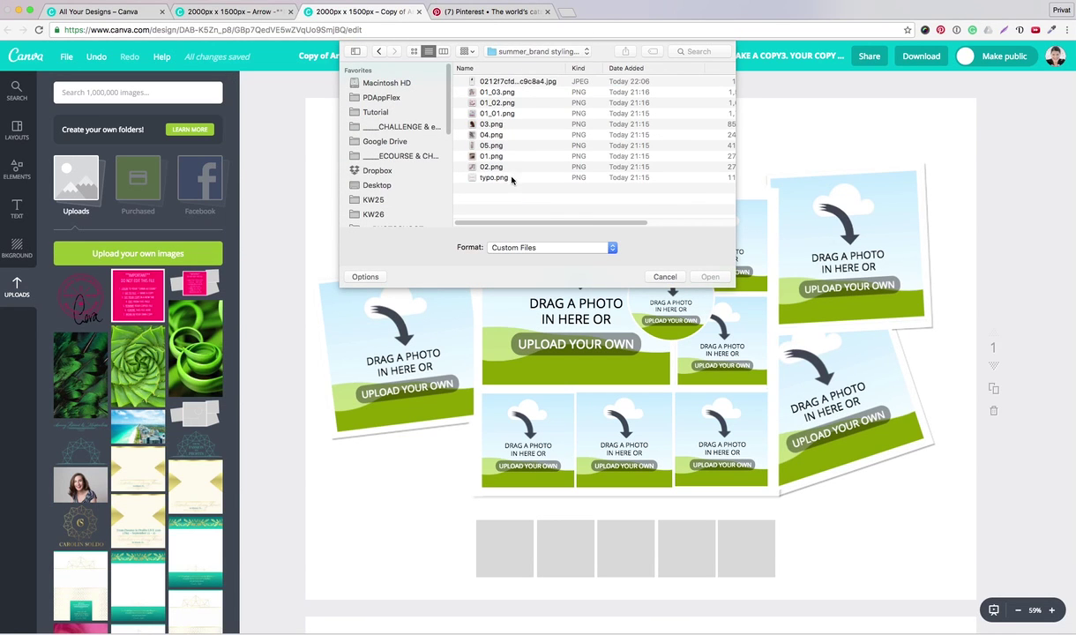
pyautogui.click(499, 95)
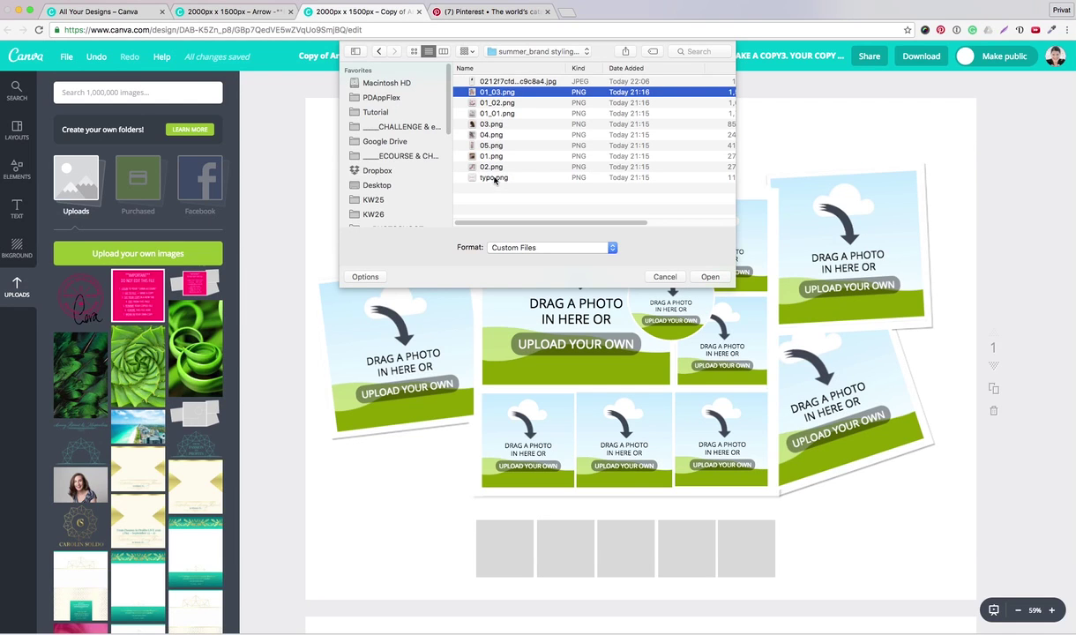
pyautogui.keyDown('shift'); pyautogui.click(474, 176); pyautogui.keyUp('shift')
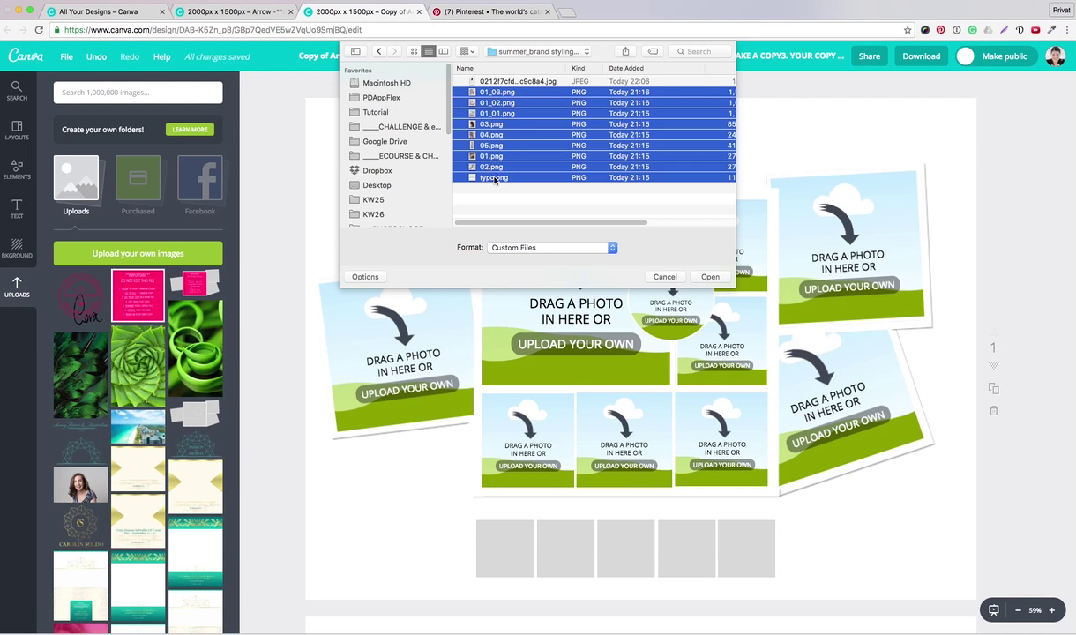
pyautogui.click(711, 277)
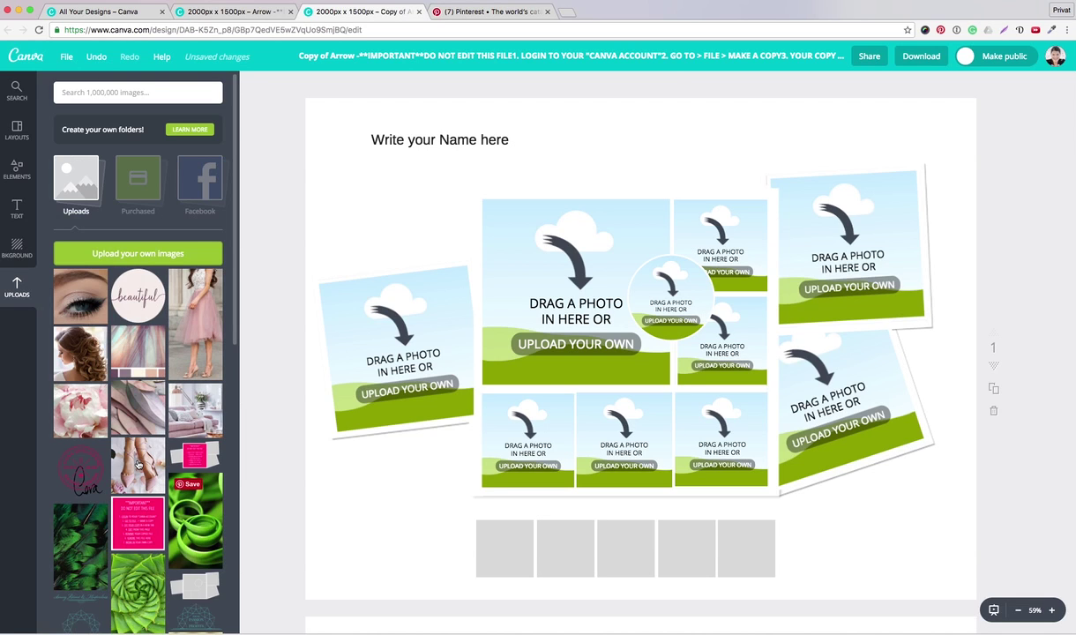
# - Place the pink shoes, tulle, peony, pink sofa and curly-haired woman photos into grid frames
pyautogui.moveTo(132, 468); pyautogui.dragTo(409, 341)
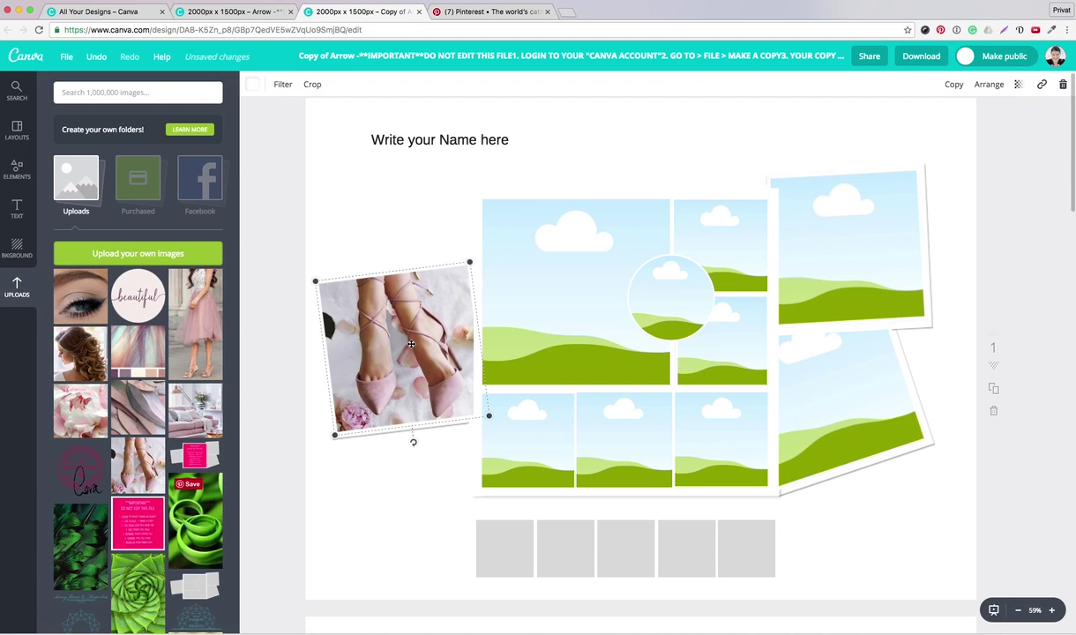
pyautogui.click(325, 530)
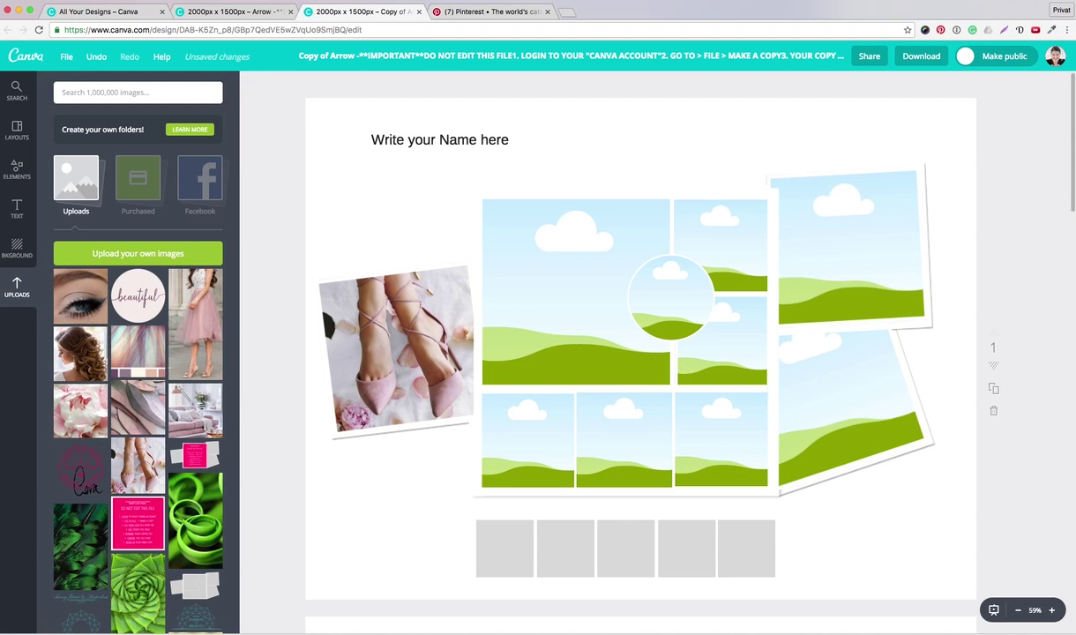
pyautogui.moveTo(134, 342); pyautogui.dragTo(620, 442)
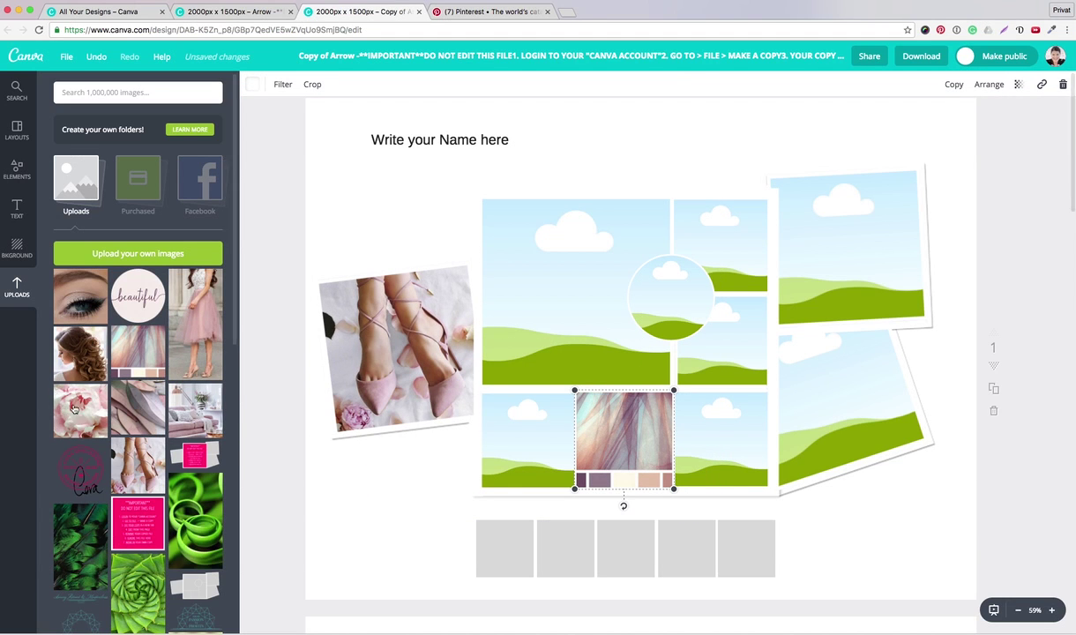
pyautogui.moveTo(58, 391); pyautogui.dragTo(863, 240)
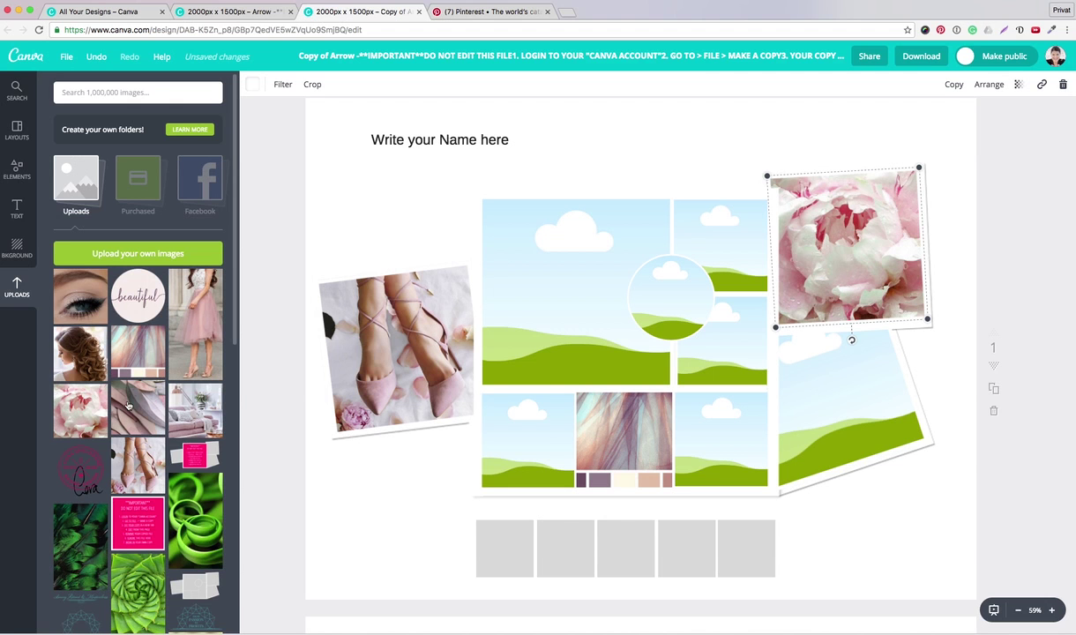
pyautogui.moveTo(181, 397); pyautogui.dragTo(808, 389)
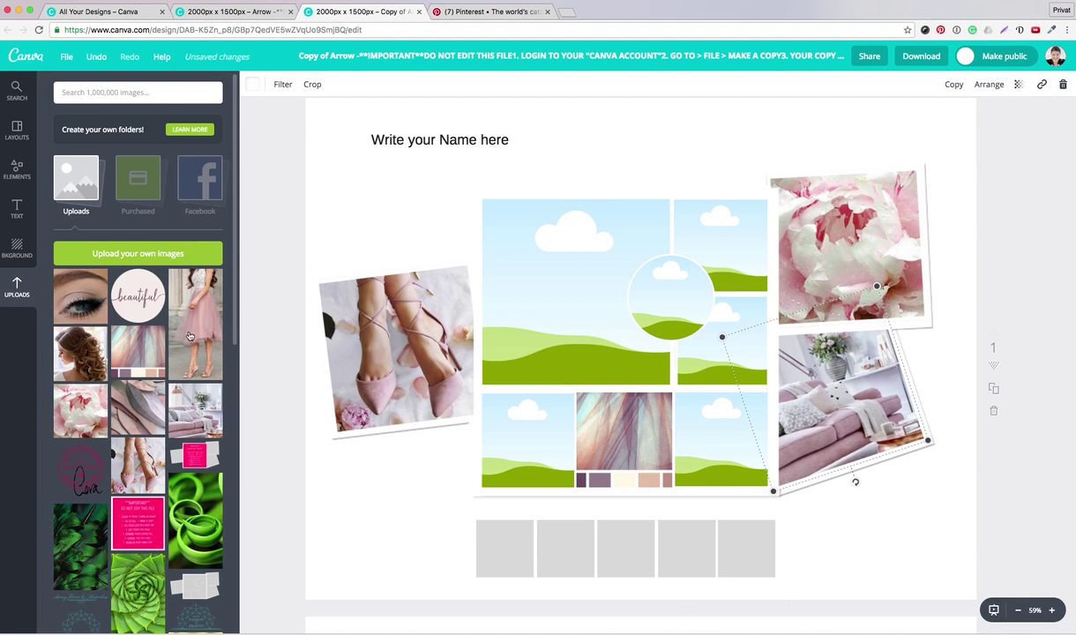
pyautogui.moveTo(78, 336); pyautogui.dragTo(572, 292)
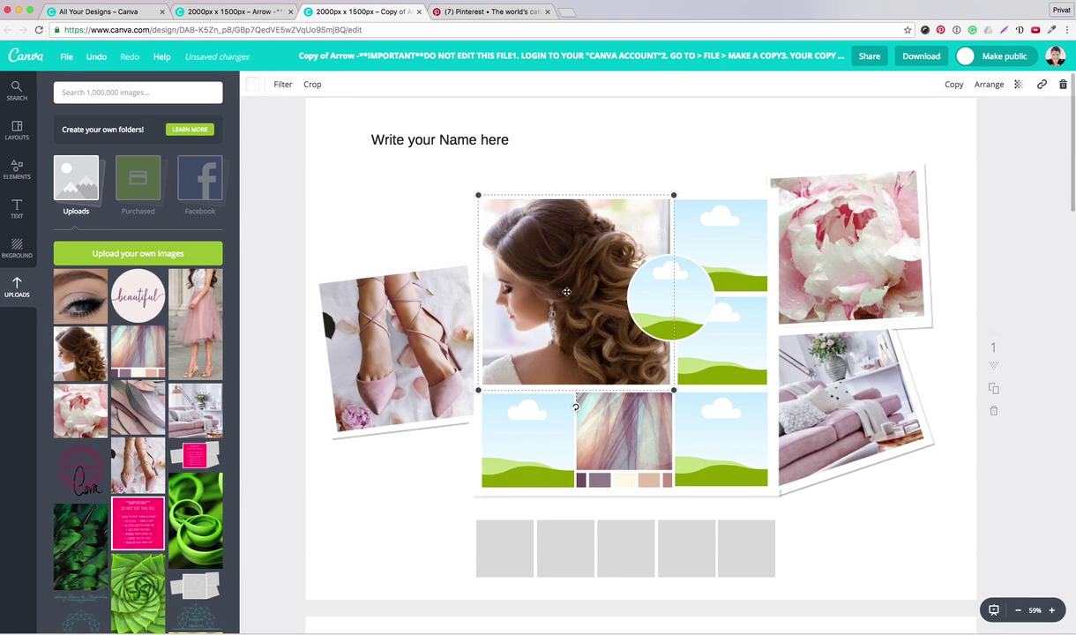
# - Add and shrink the 'beautiful' circle over the centre, then place the eye and pink dress photos
pyautogui.moveTo(137, 289); pyautogui.dragTo(665, 297)
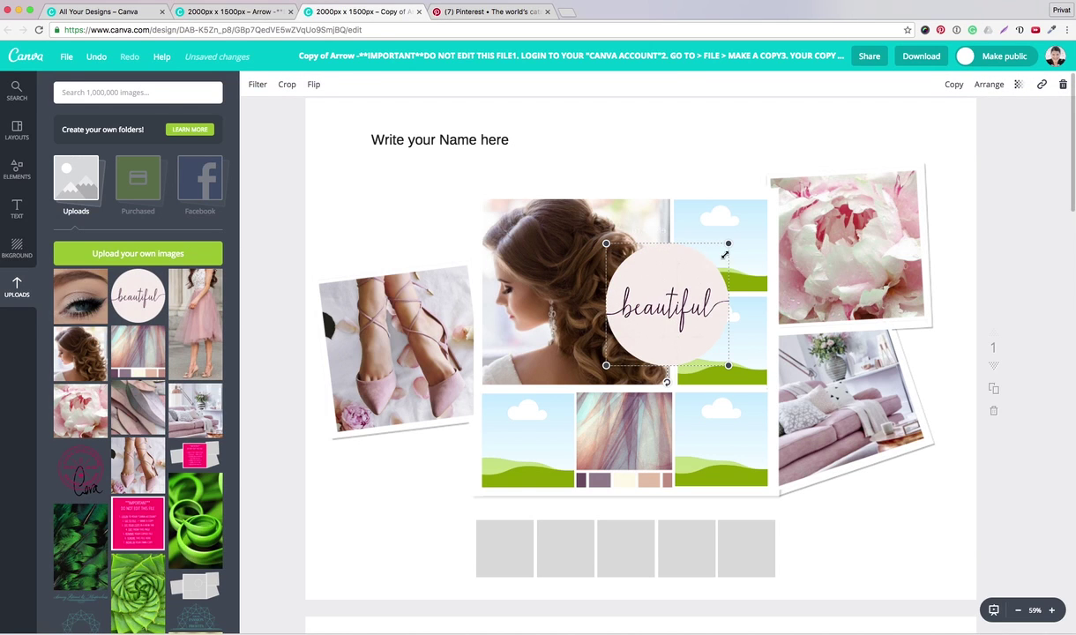
pyautogui.moveTo(726, 249); pyautogui.dragTo(684, 280)
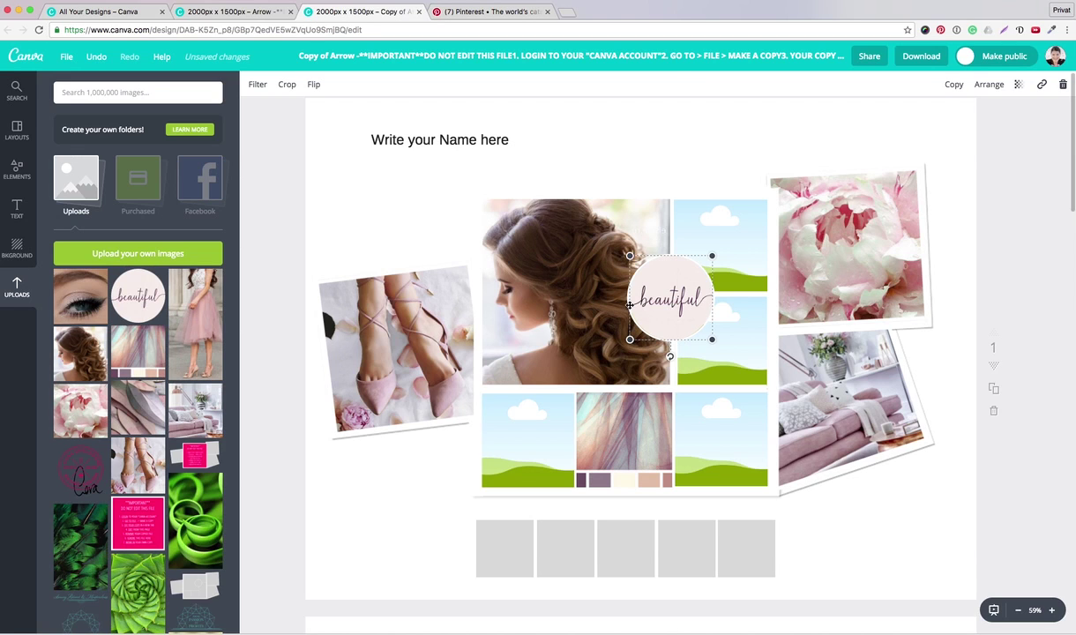
pyautogui.click(81, 291)
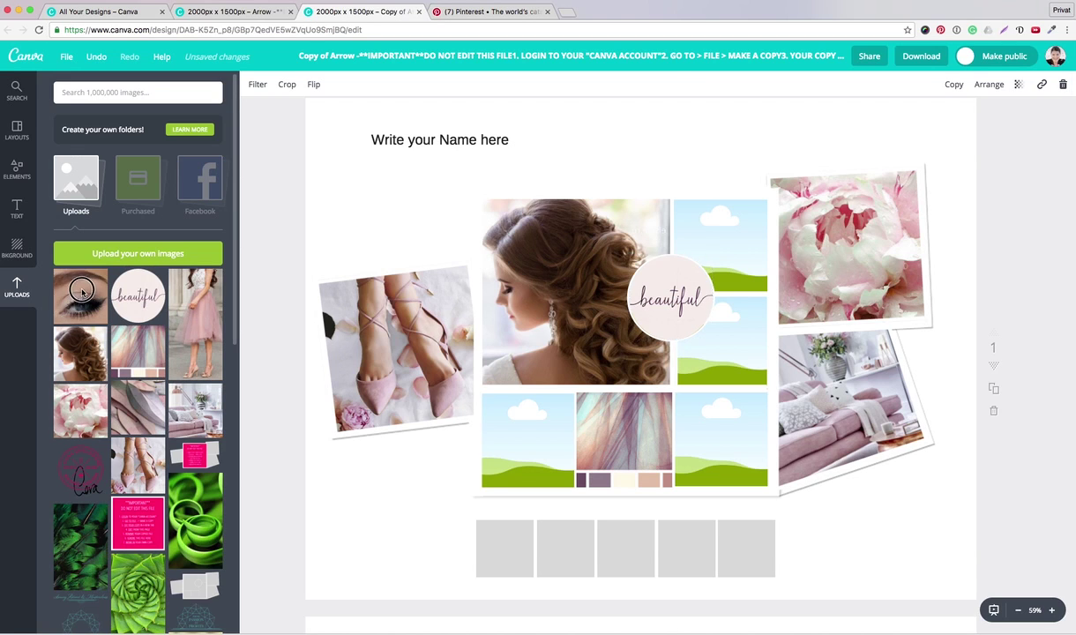
pyautogui.moveTo(81, 291); pyautogui.dragTo(526, 424)
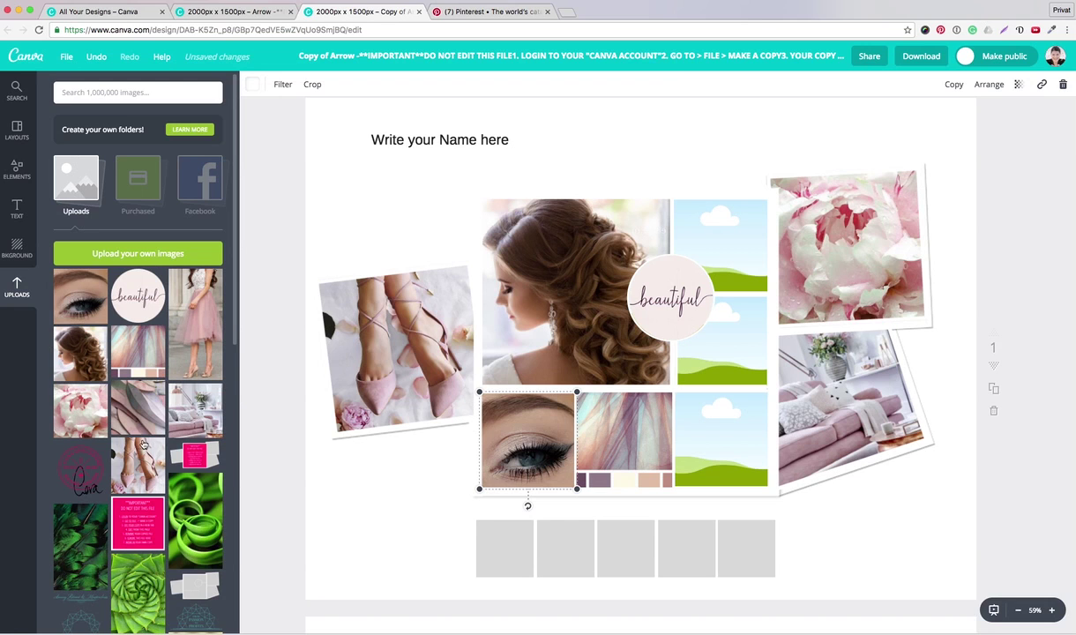
pyautogui.moveTo(196, 304); pyautogui.dragTo(704, 339)
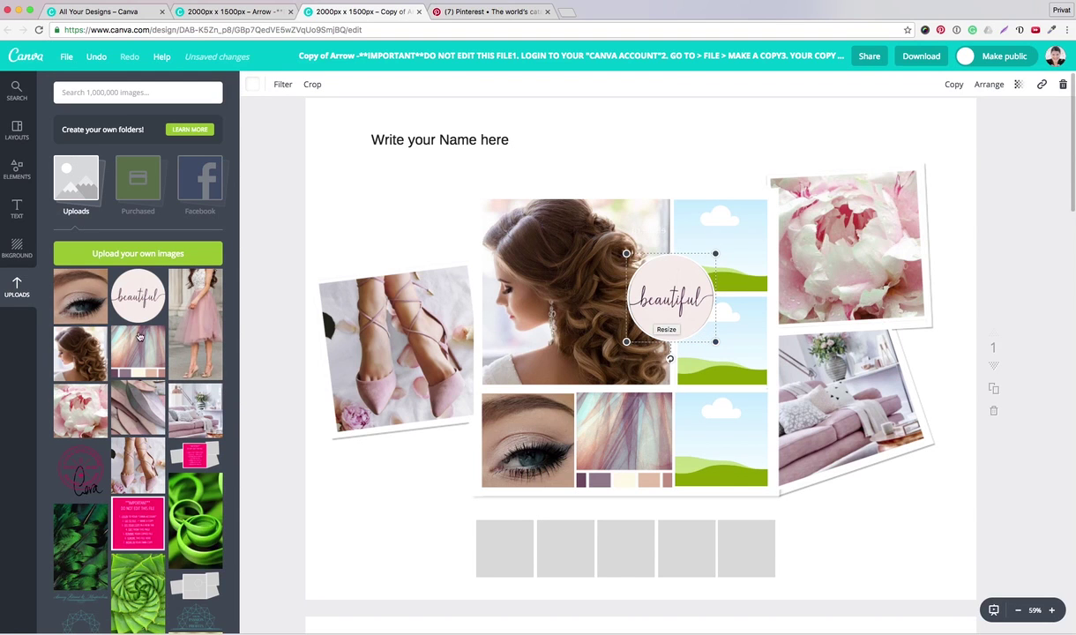
pyautogui.moveTo(187, 333); pyautogui.dragTo(748, 357)
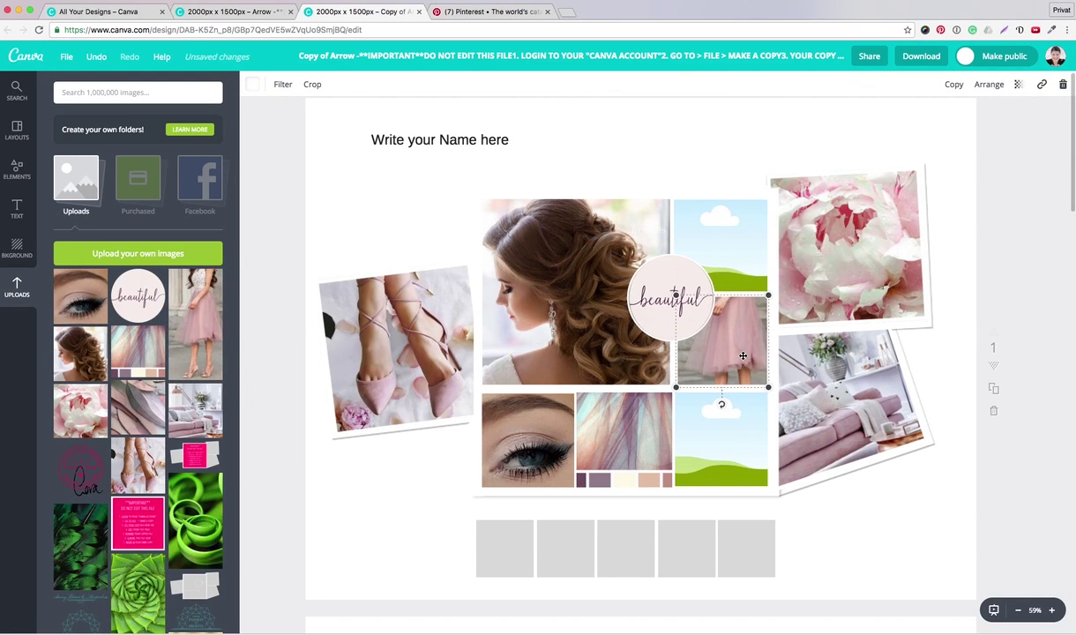
# - Reposition the pink dress photo inside its right-middle frame until the skirt hem and heels show
pyautogui.doubleClick(742, 356)
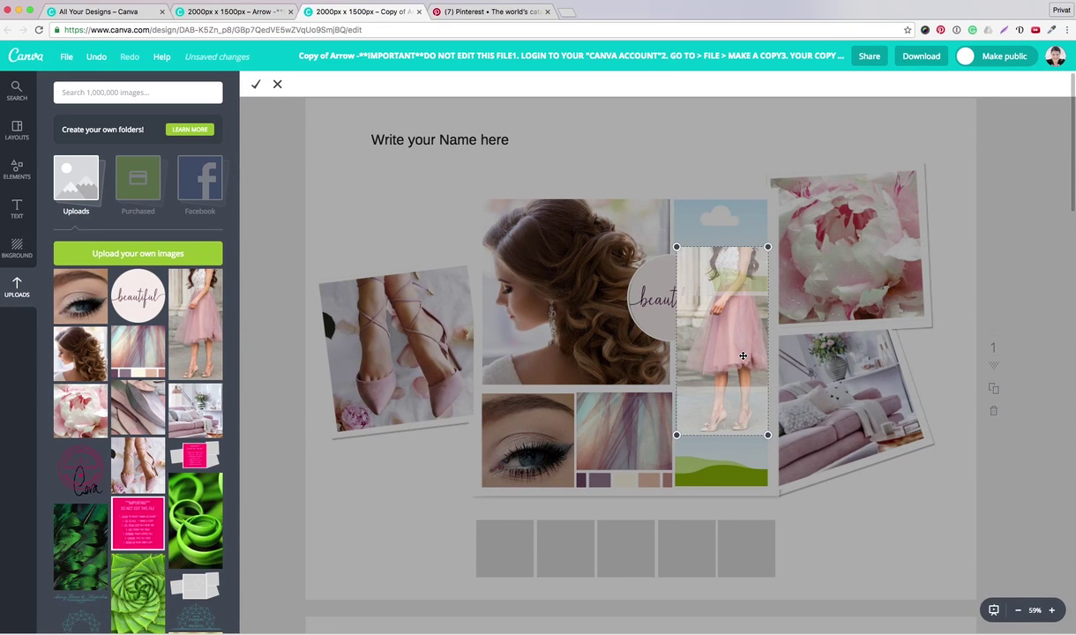
pyautogui.moveTo(743, 356); pyautogui.dragTo(743, 305)
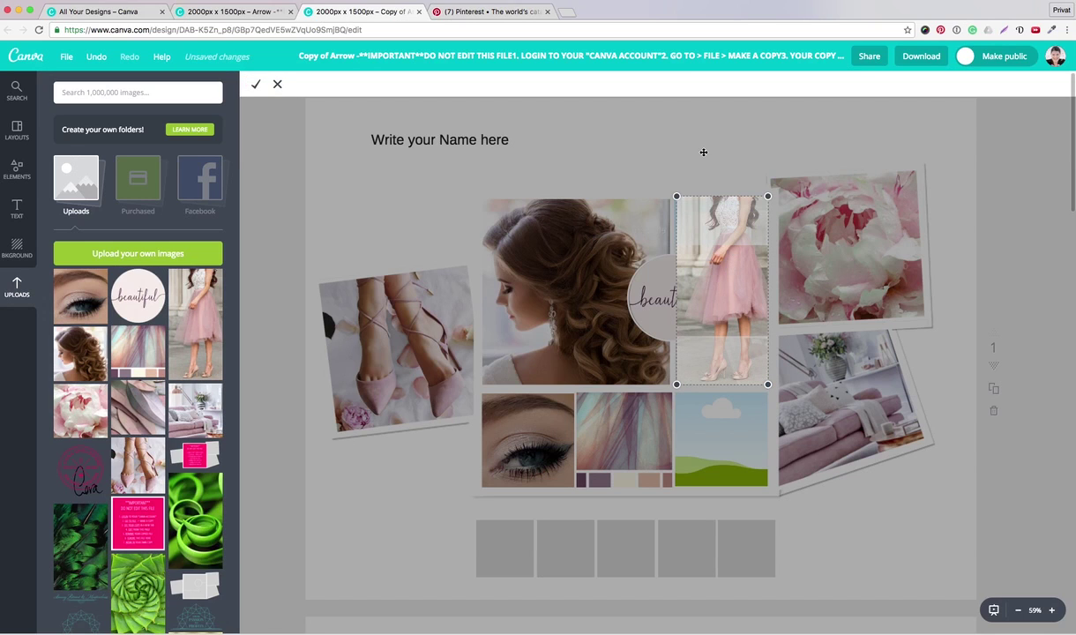
pyautogui.click(256, 85)
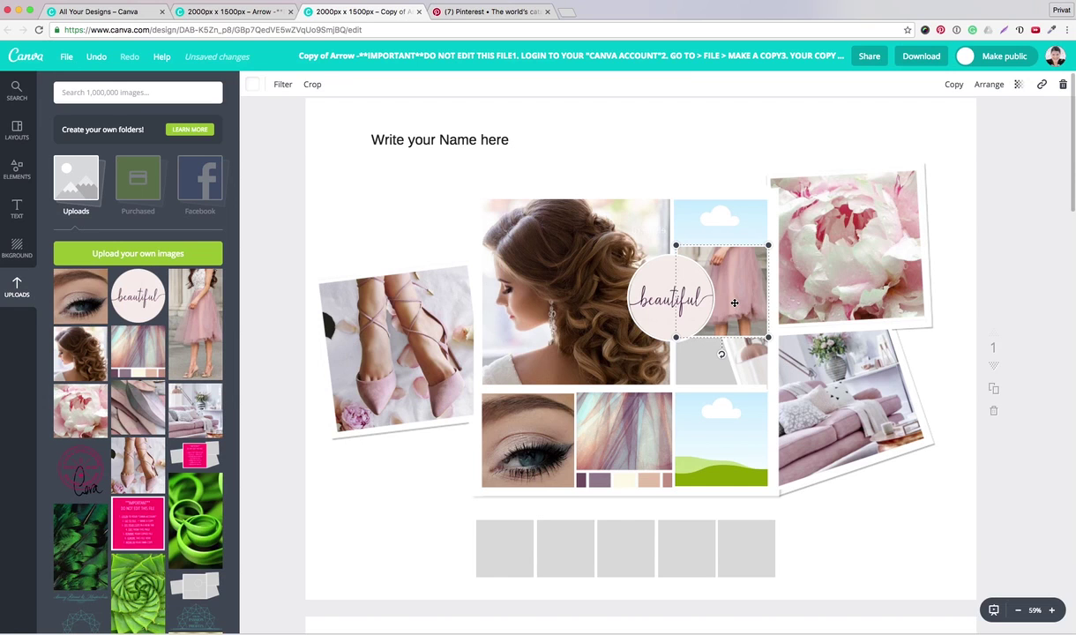
pyautogui.moveTo(734, 303); pyautogui.dragTo(733, 356)
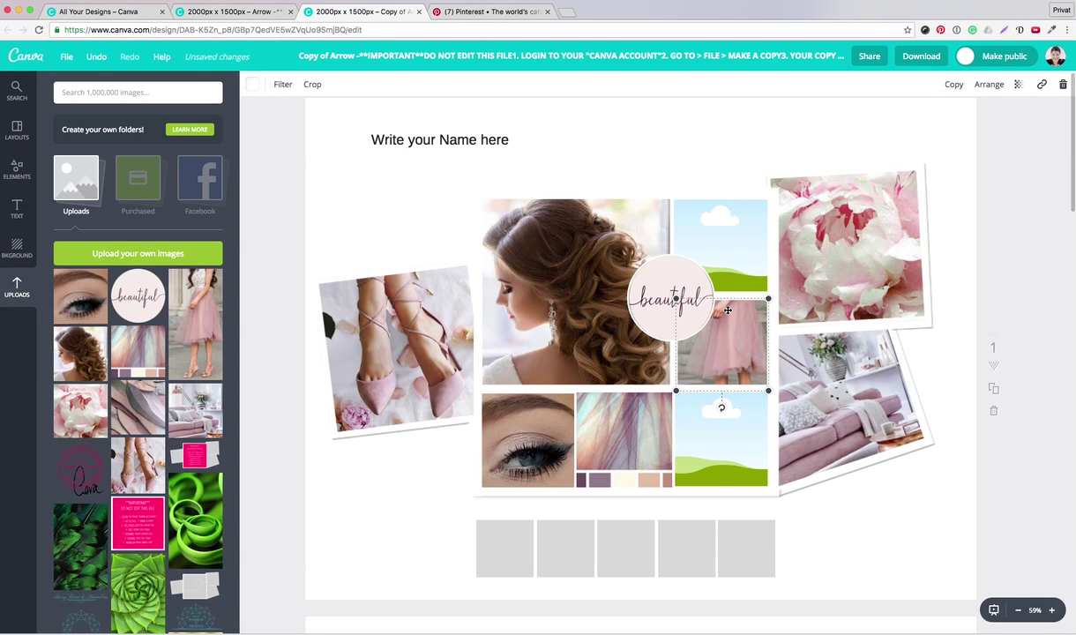
pyautogui.doubleClick(728, 339)
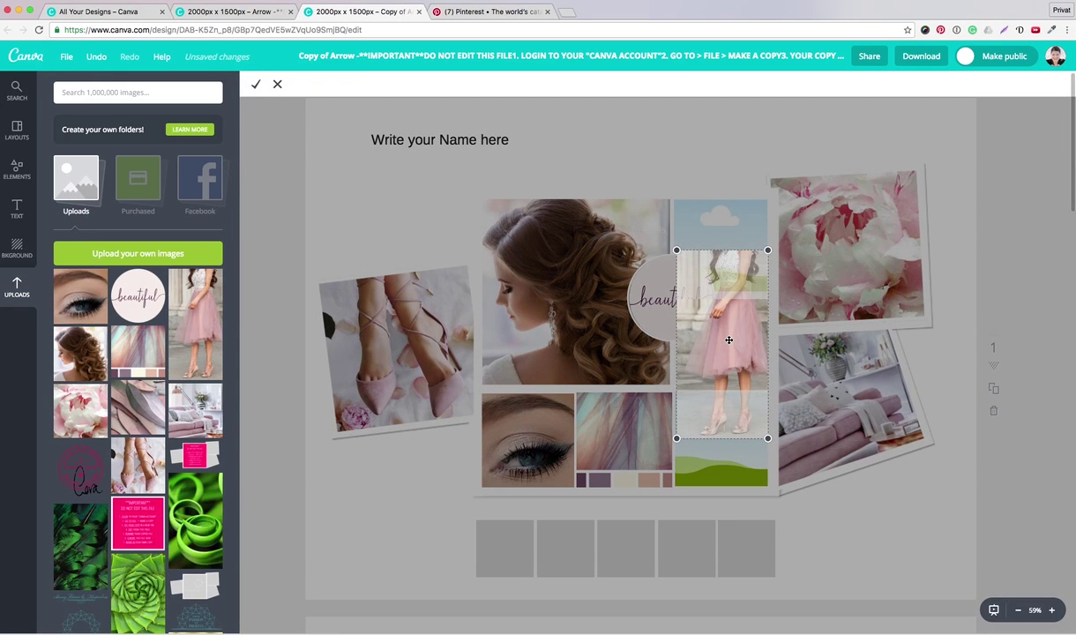
pyautogui.moveTo(736, 429); pyautogui.dragTo(730, 358)
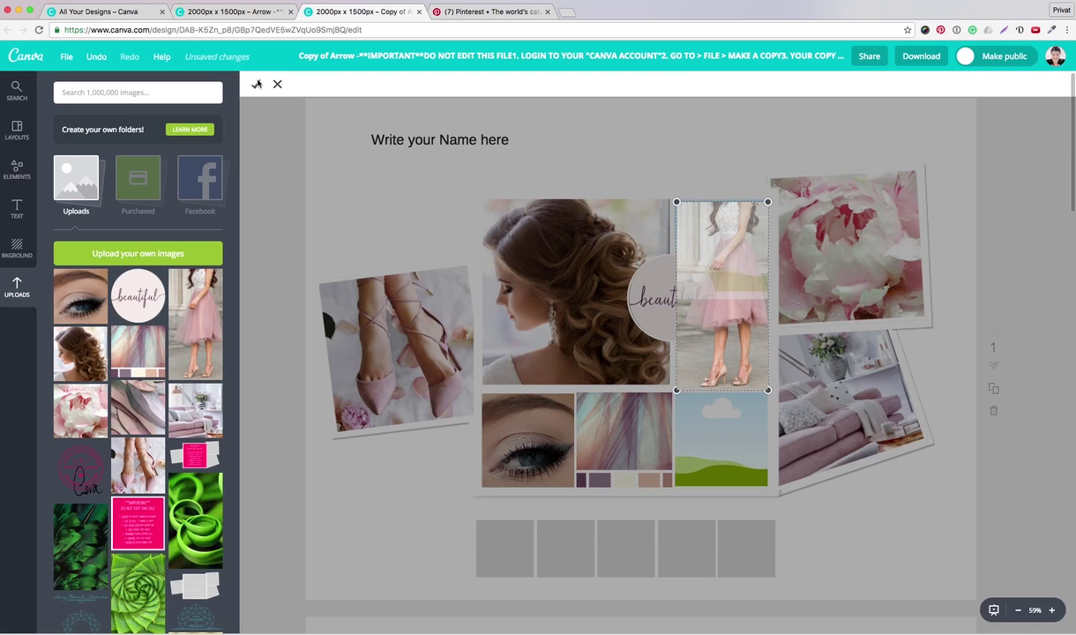
pyautogui.click(256, 84)
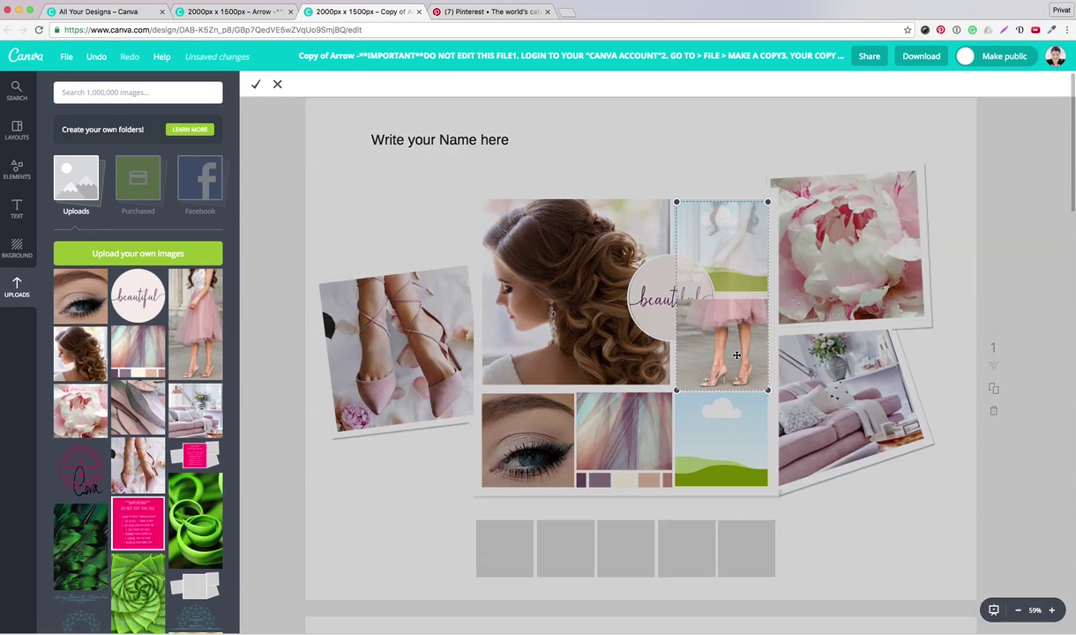
pyautogui.doubleClick(737, 354)
pyautogui.moveTo(735, 353); pyautogui.dragTo(736, 344)
pyautogui.scroll(-1, 736, 344)
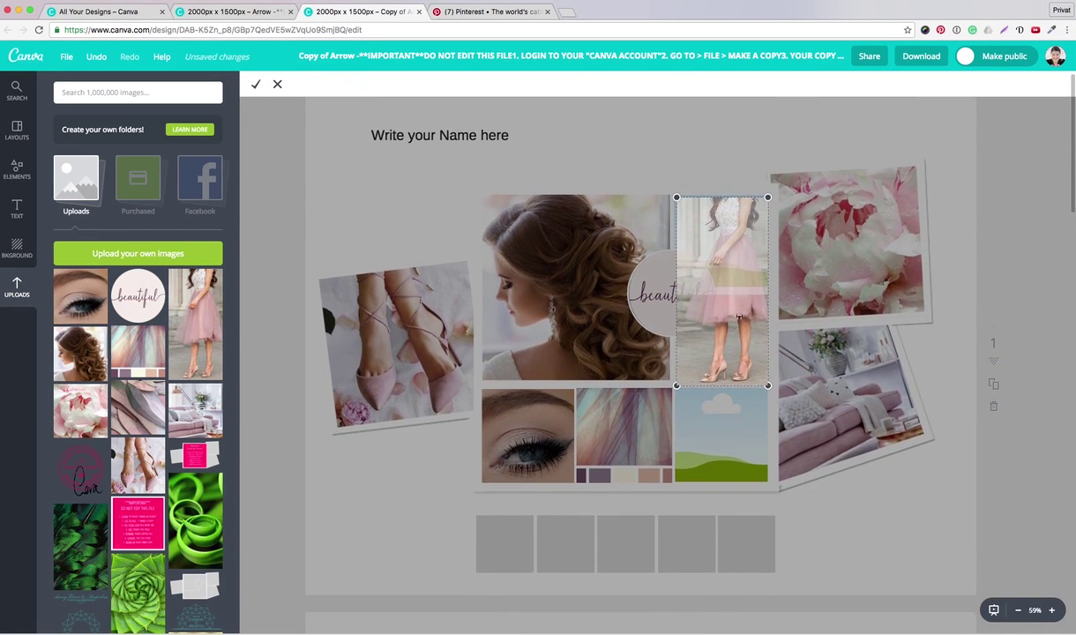
pyautogui.click(255, 84)
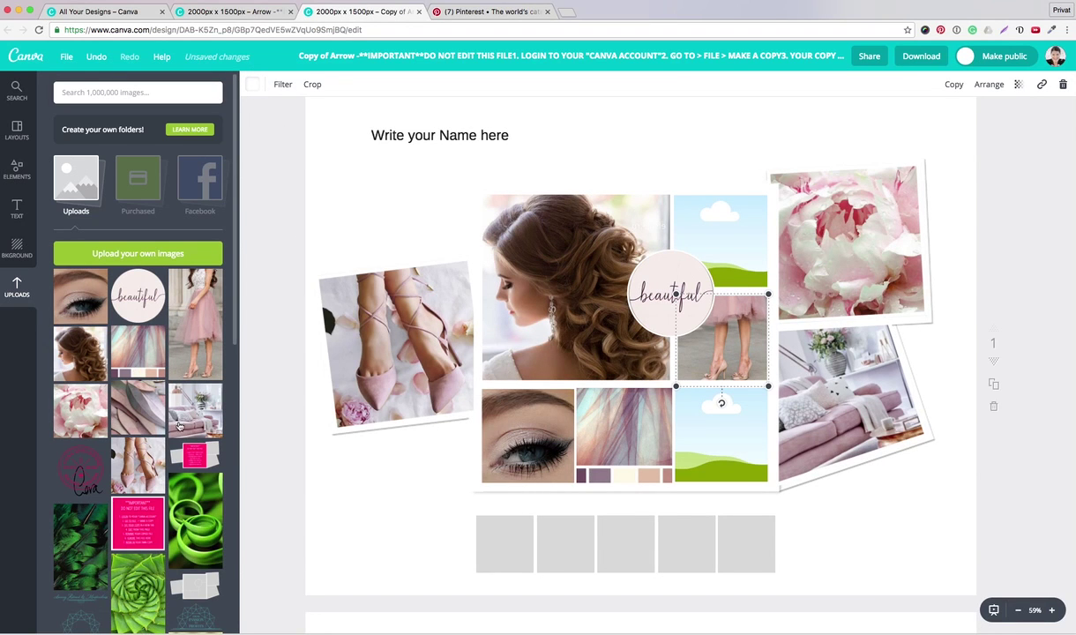
# - Put the pink leaves photo top-right and a second dress photo bottom-right, adjusting its framing
pyautogui.click(141, 404)
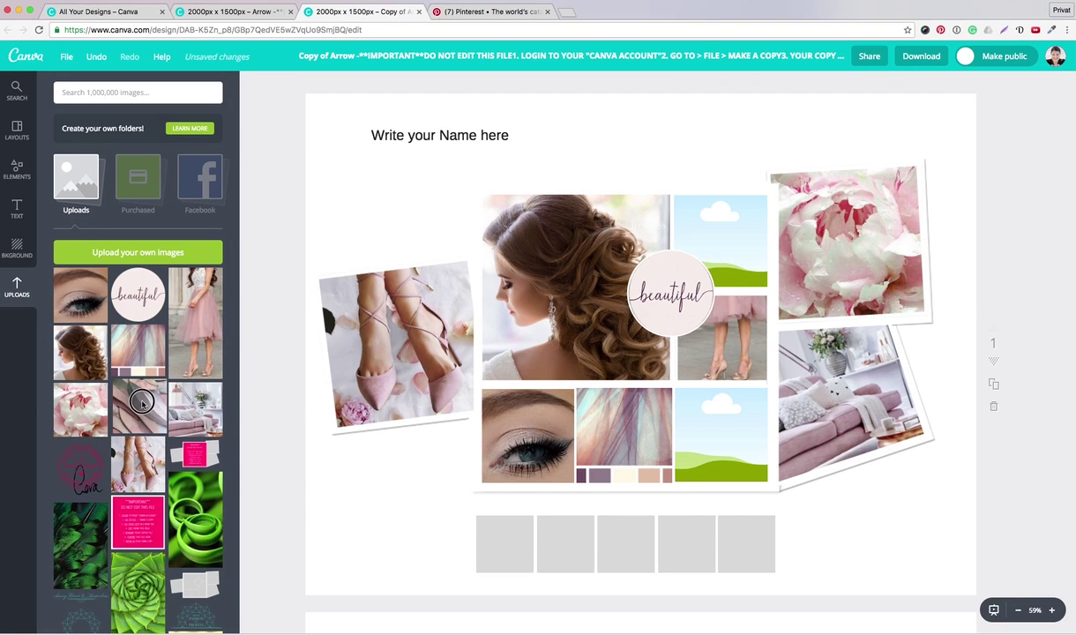
pyautogui.moveTo(141, 404); pyautogui.dragTo(731, 244)
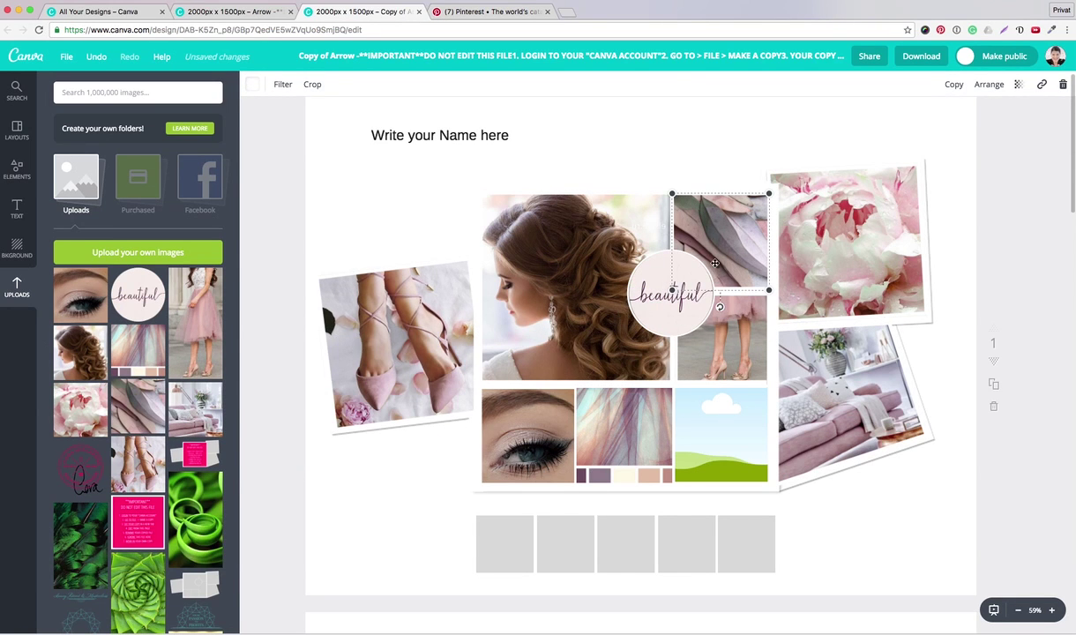
pyautogui.moveTo(192, 328); pyautogui.dragTo(710, 443)
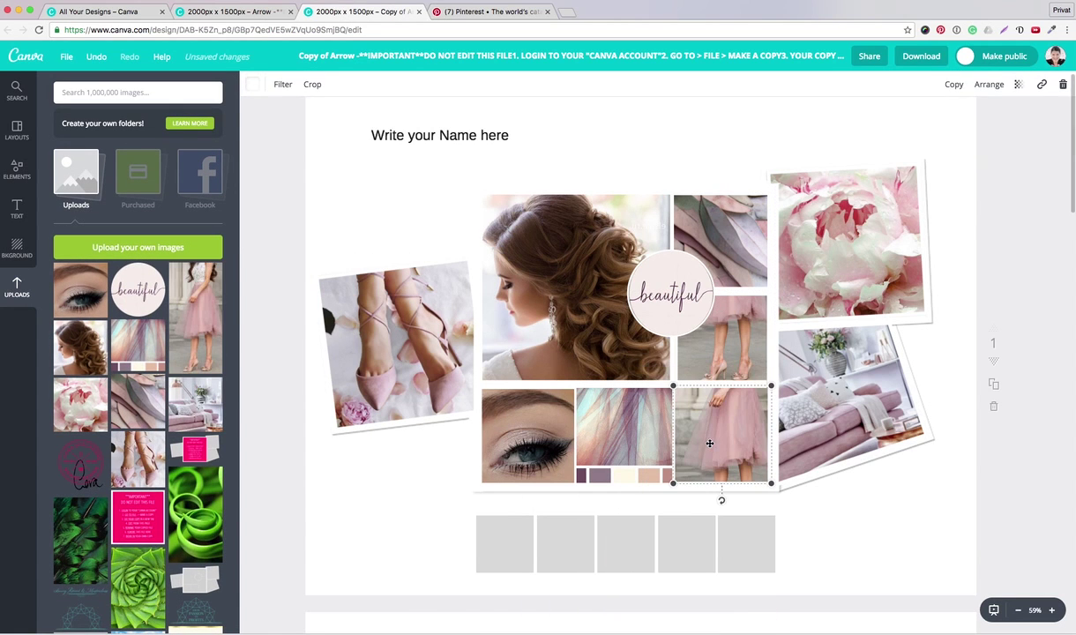
pyautogui.doubleClick(721, 436)
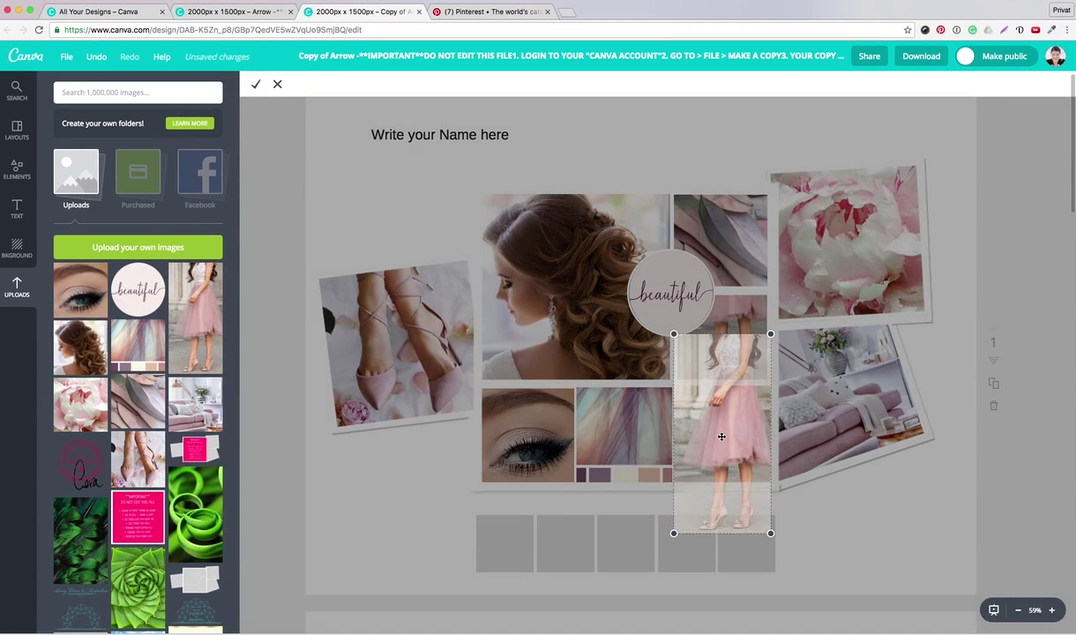
pyautogui.moveTo(721, 437); pyautogui.dragTo(738, 473)
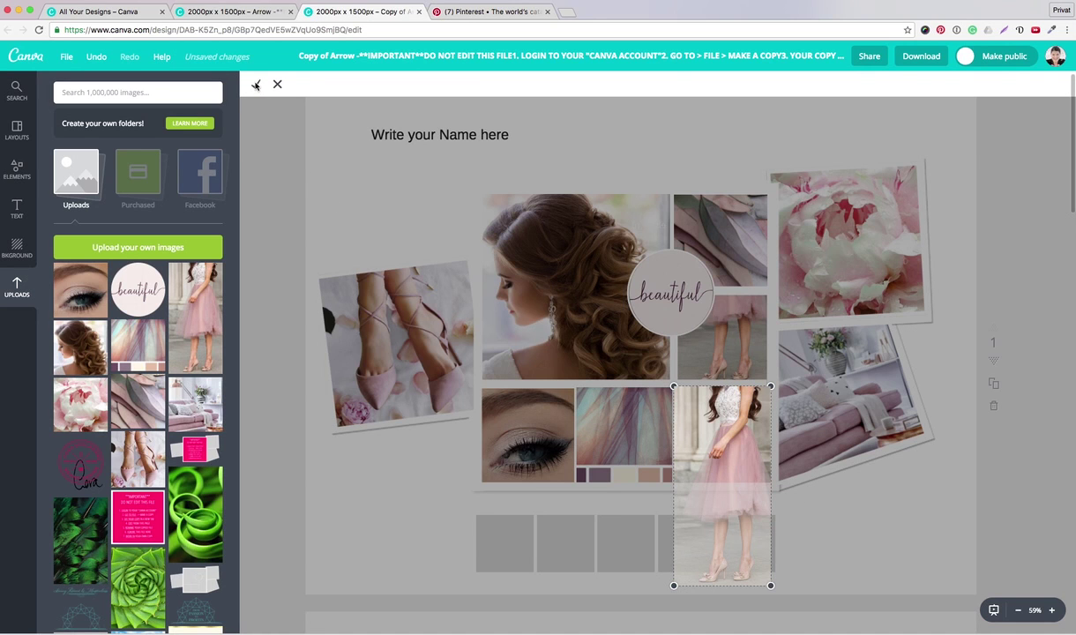
pyautogui.click(256, 85)
pyautogui.click(253, 84)
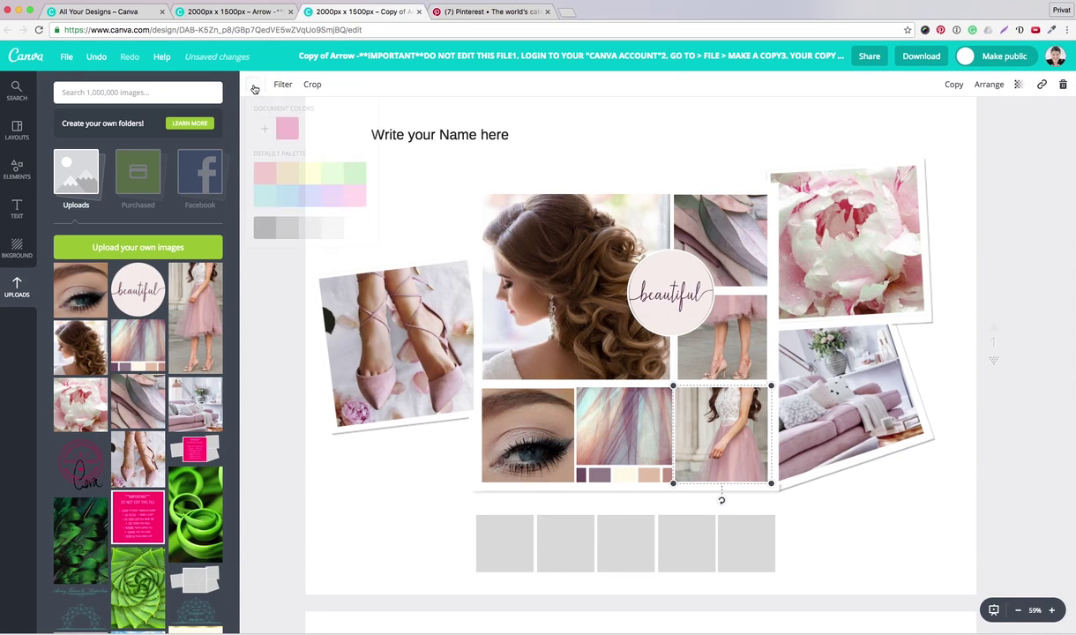
pyautogui.click(742, 344)
# - Reframe the right-middle dress photo lower, and the bottom-right one upward to show the heels
pyautogui.doubleClick(741, 343)
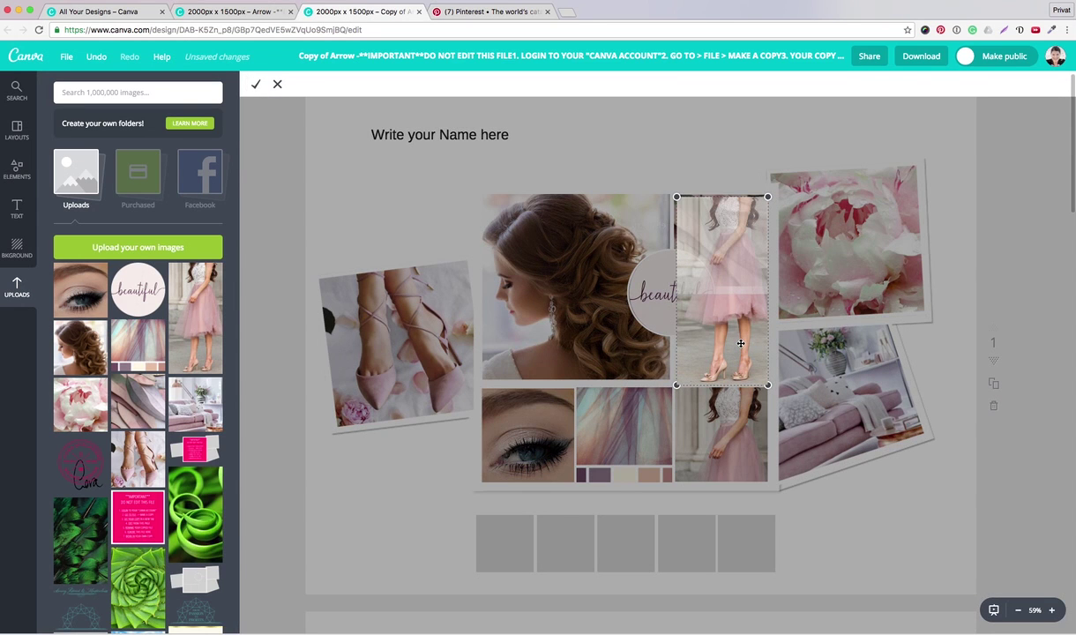
pyautogui.moveTo(733, 325); pyautogui.dragTo(732, 462)
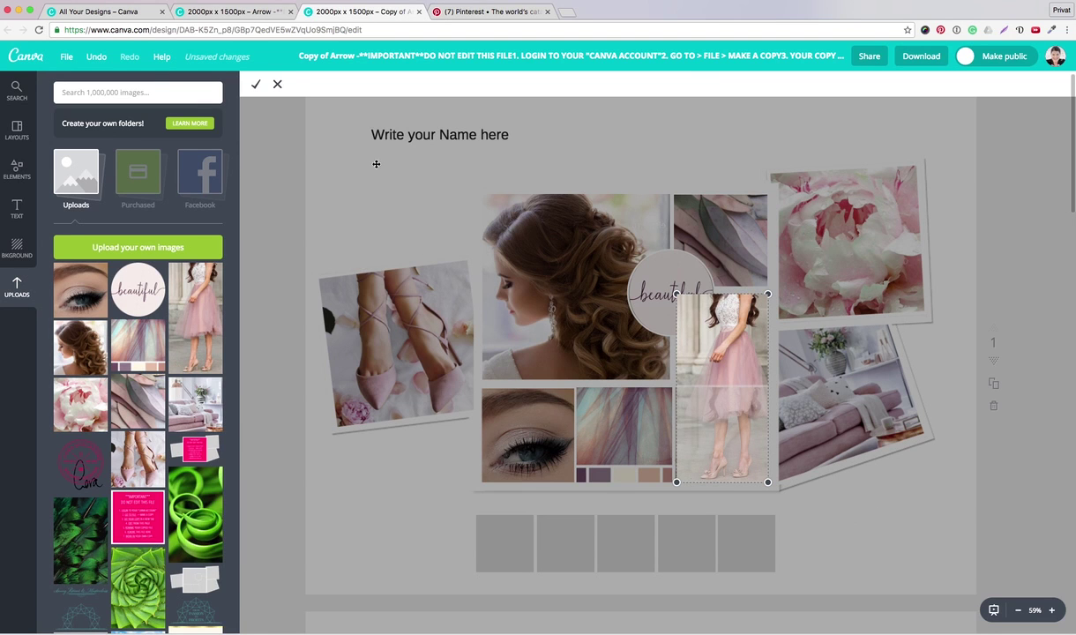
pyautogui.click(256, 84)
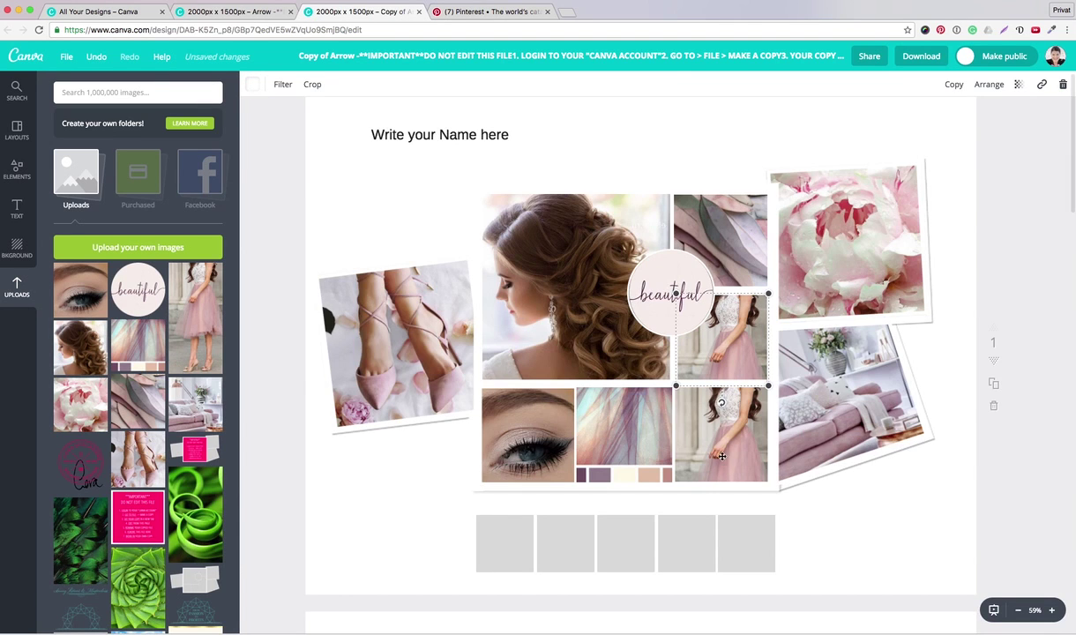
pyautogui.click(724, 446)
pyautogui.doubleClick(726, 441)
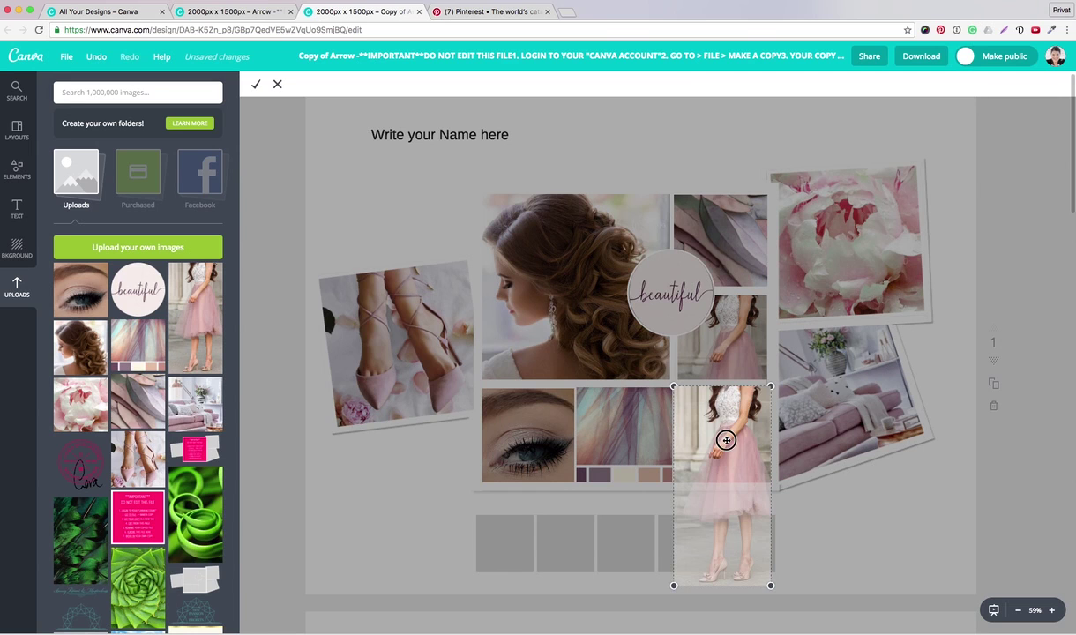
pyautogui.moveTo(726, 441); pyautogui.dragTo(689, 269)
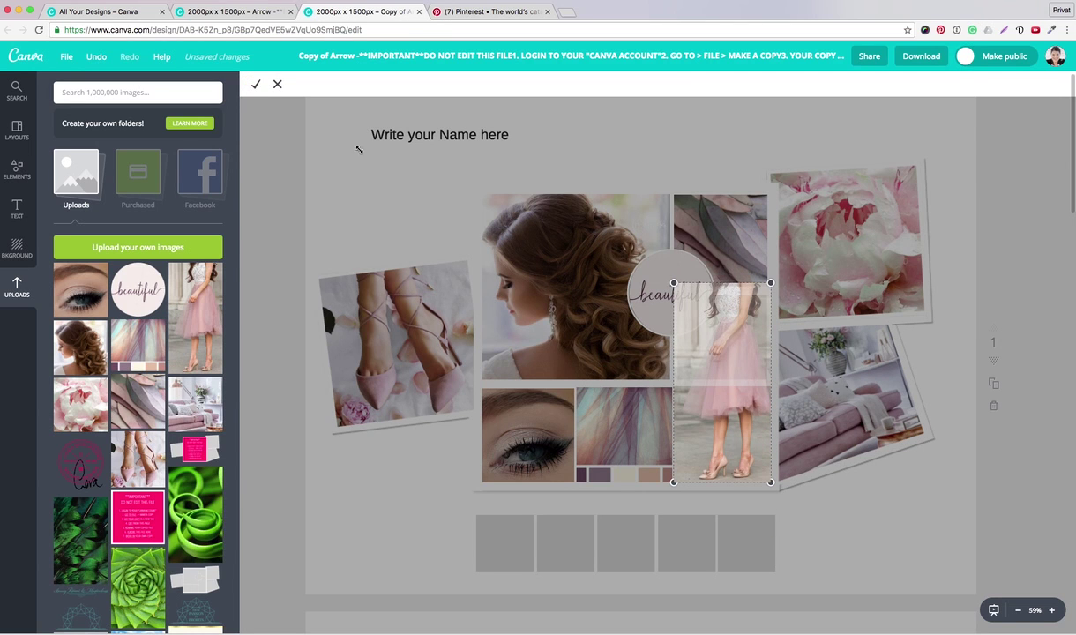
pyautogui.click(257, 86)
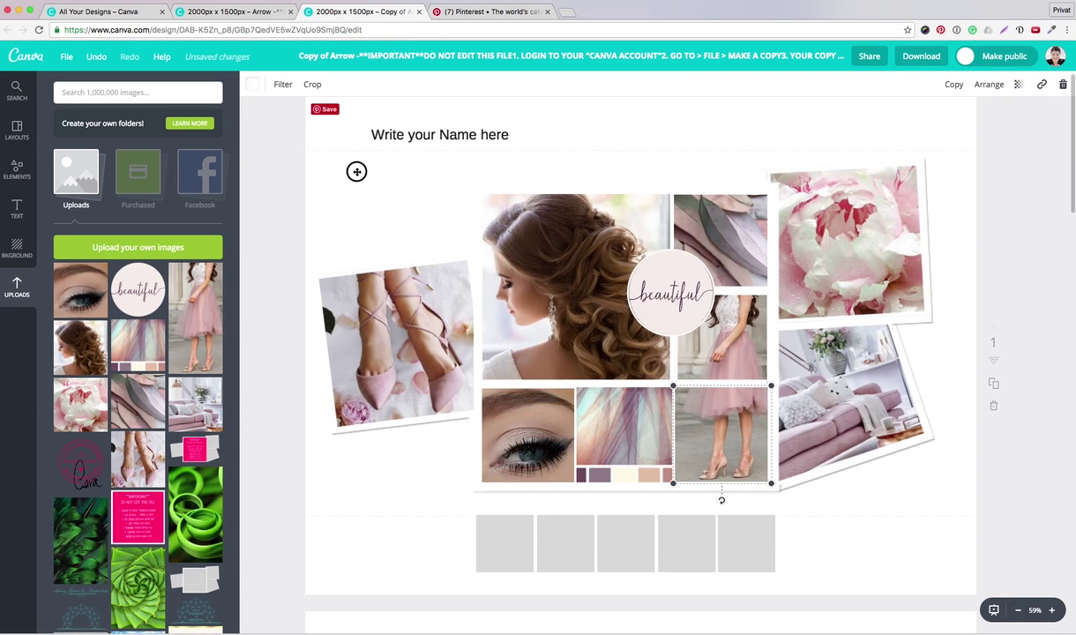
pyautogui.click(357, 172)
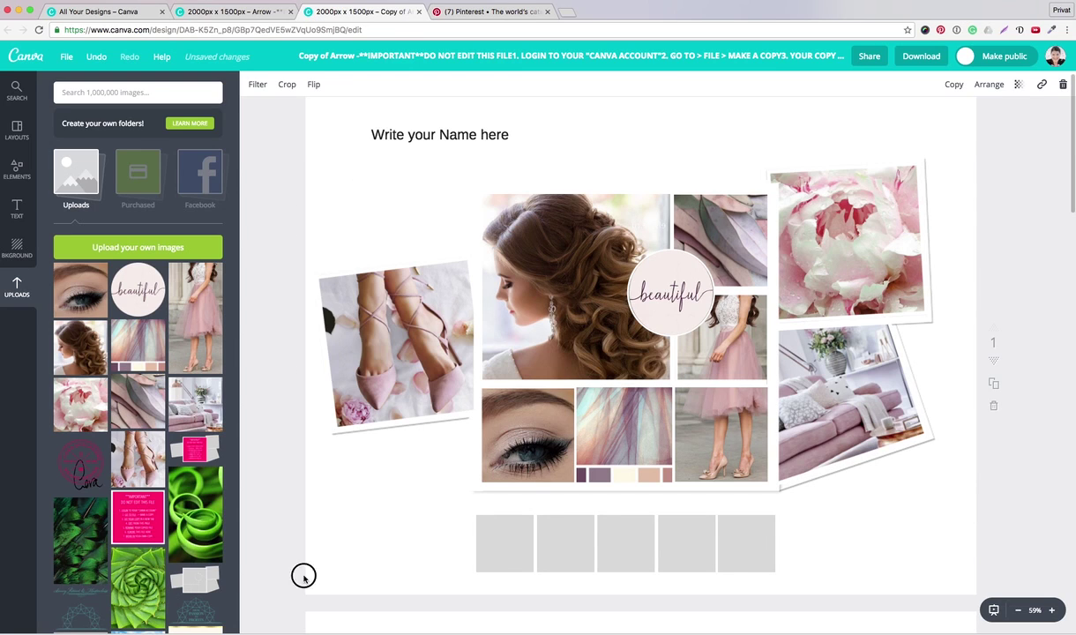
# - Select the first grey palette swatch, then switch to the Pinterest feather pin for reference
pyautogui.click(373, 576)
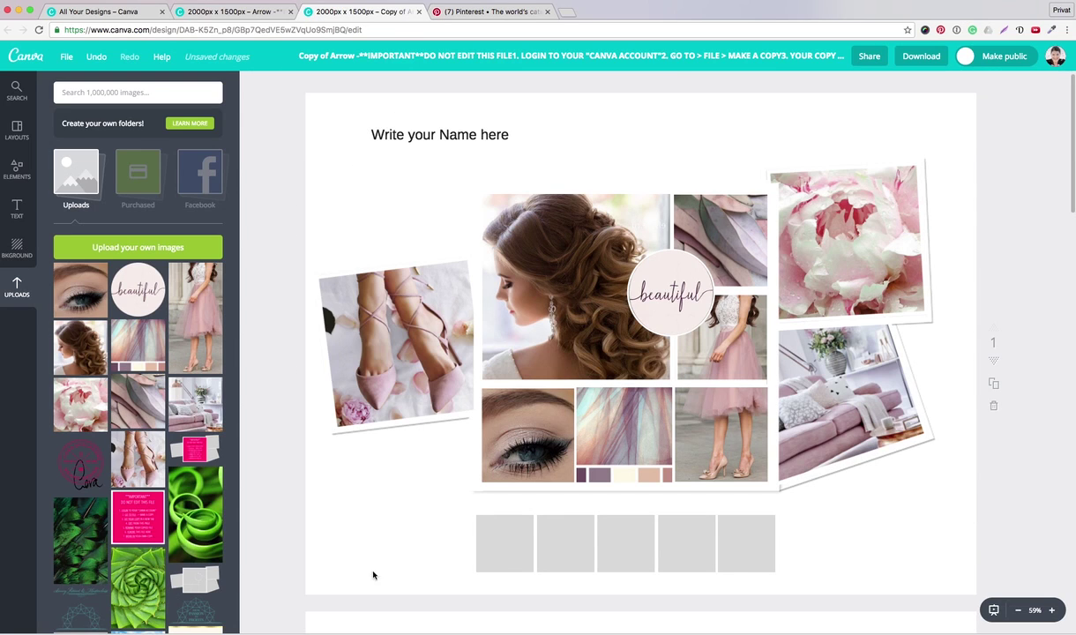
pyautogui.click(502, 550)
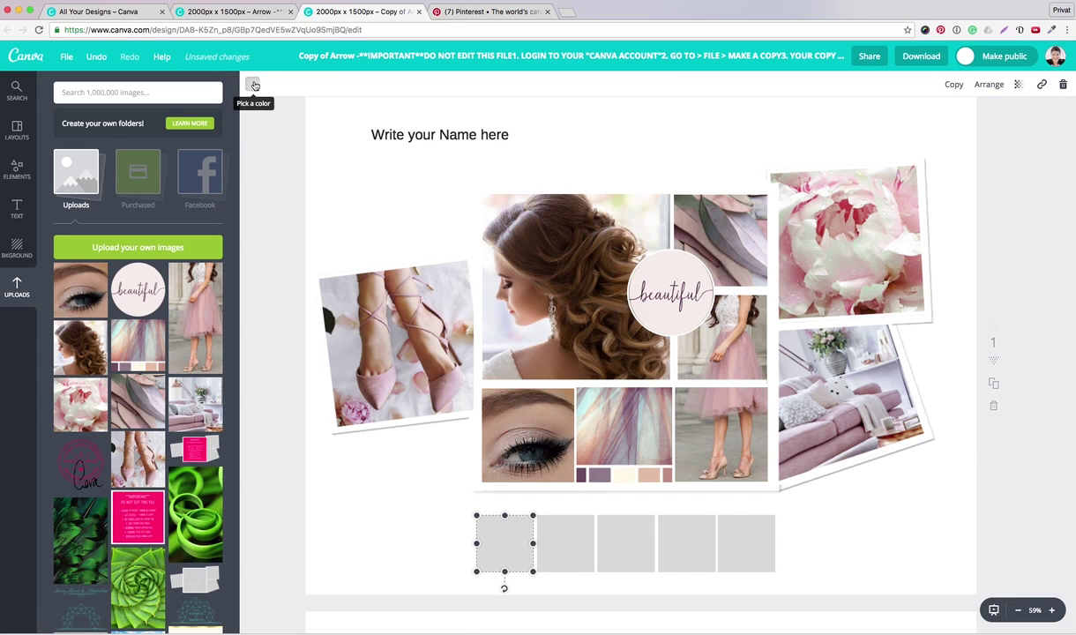
pyautogui.click(487, 13)
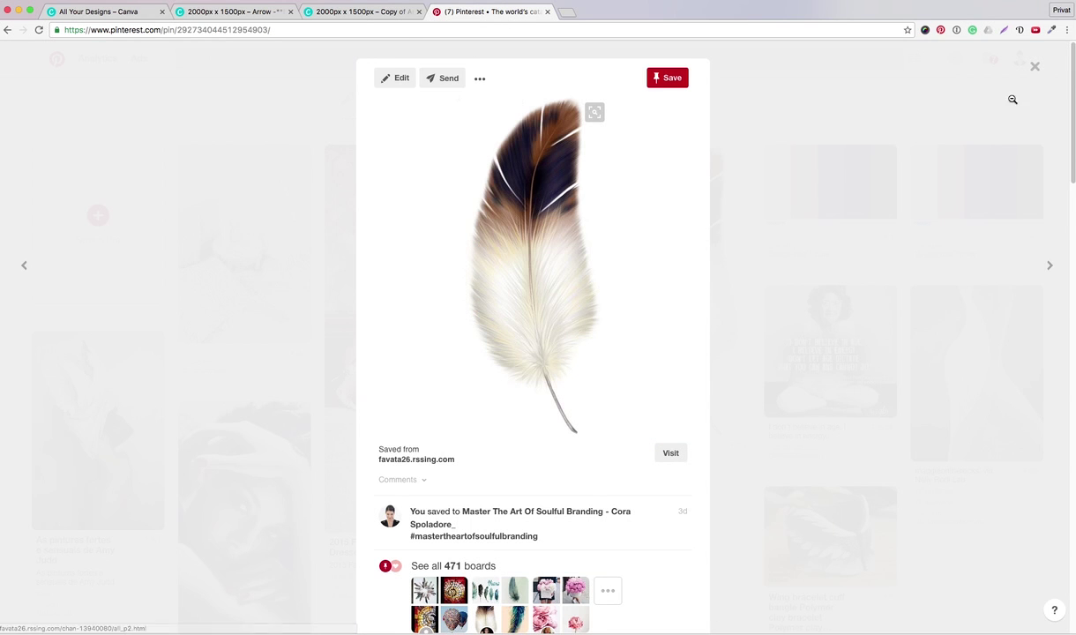
# - Close the feather pin, read the Coolors palette pin's five hex codes, and return to Canva
pyautogui.click(1035, 67)
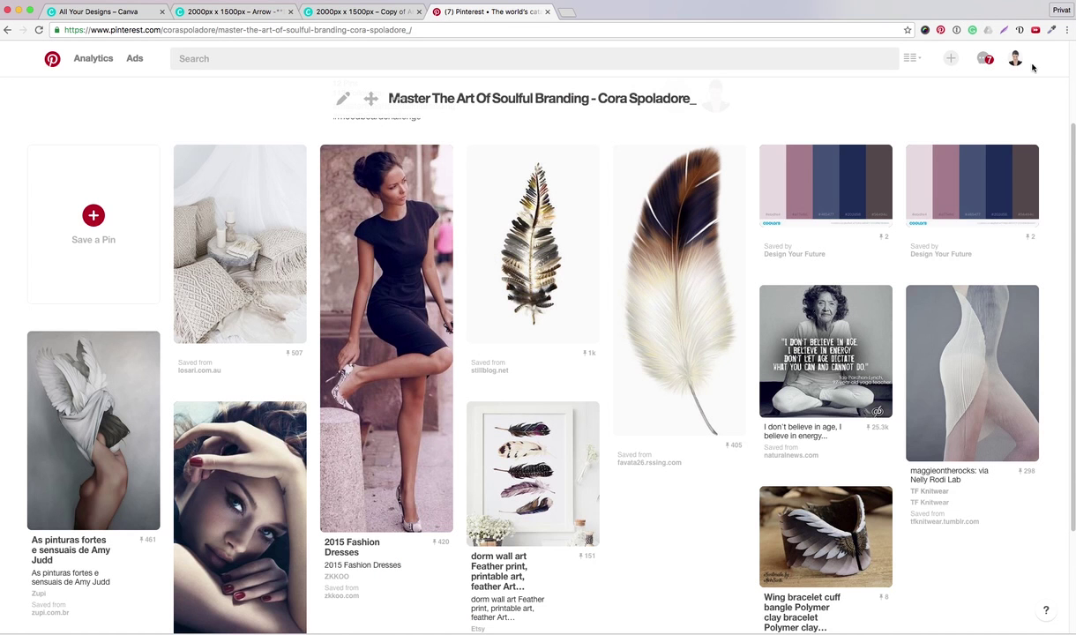
pyautogui.click(821, 208)
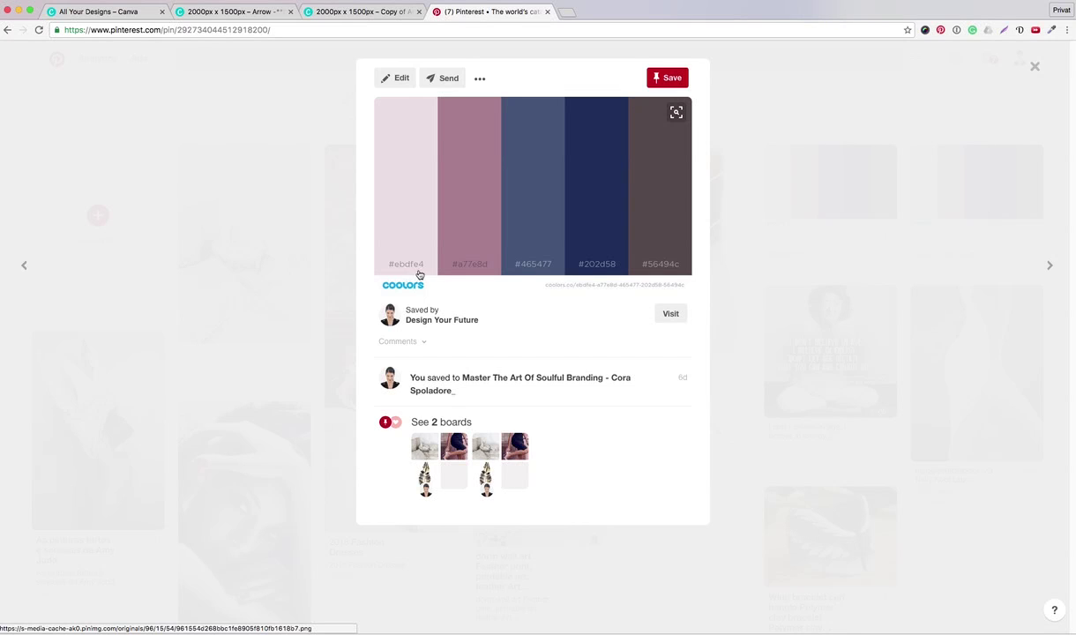
pyautogui.click(352, 13)
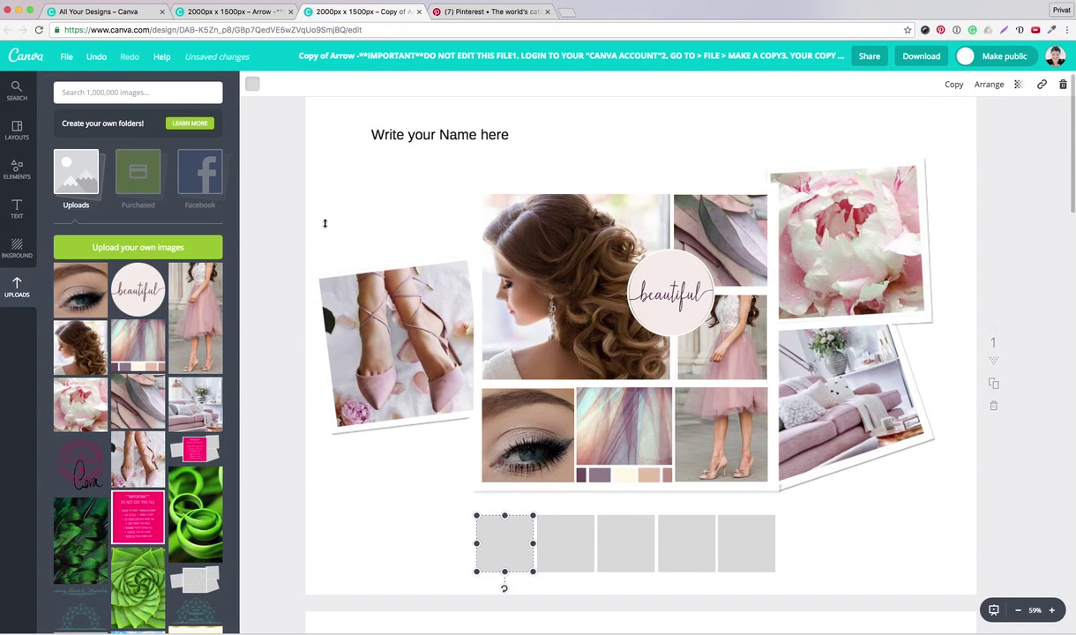
# - Colour the first palette square pale pink with custom hex ebdfe4
pyautogui.click(253, 85)
pyautogui.click(253, 85)
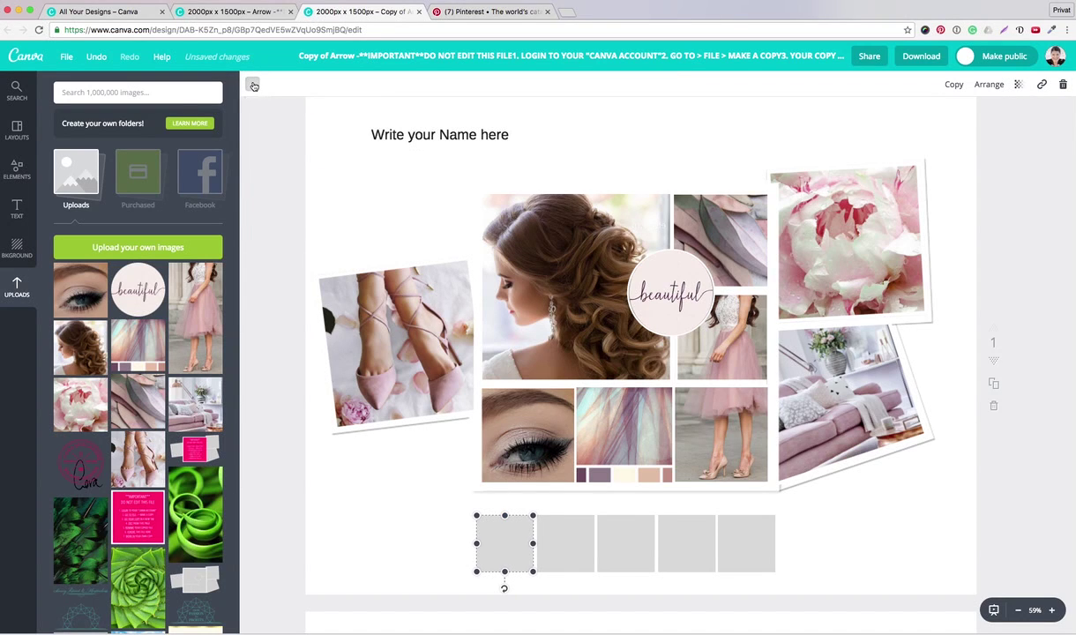
pyautogui.click(254, 85)
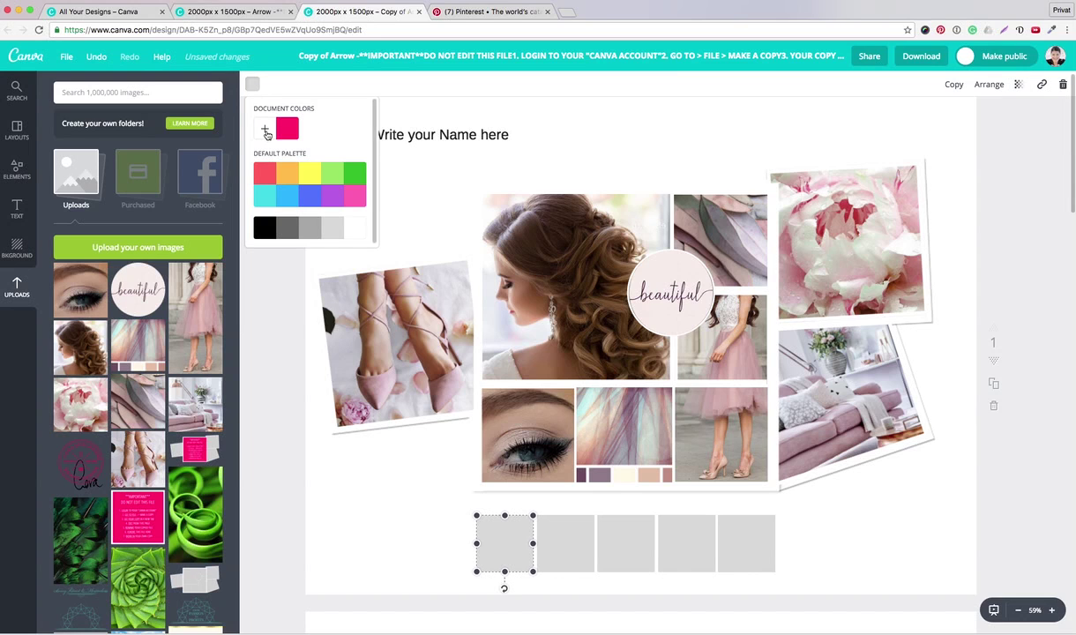
pyautogui.click(266, 130)
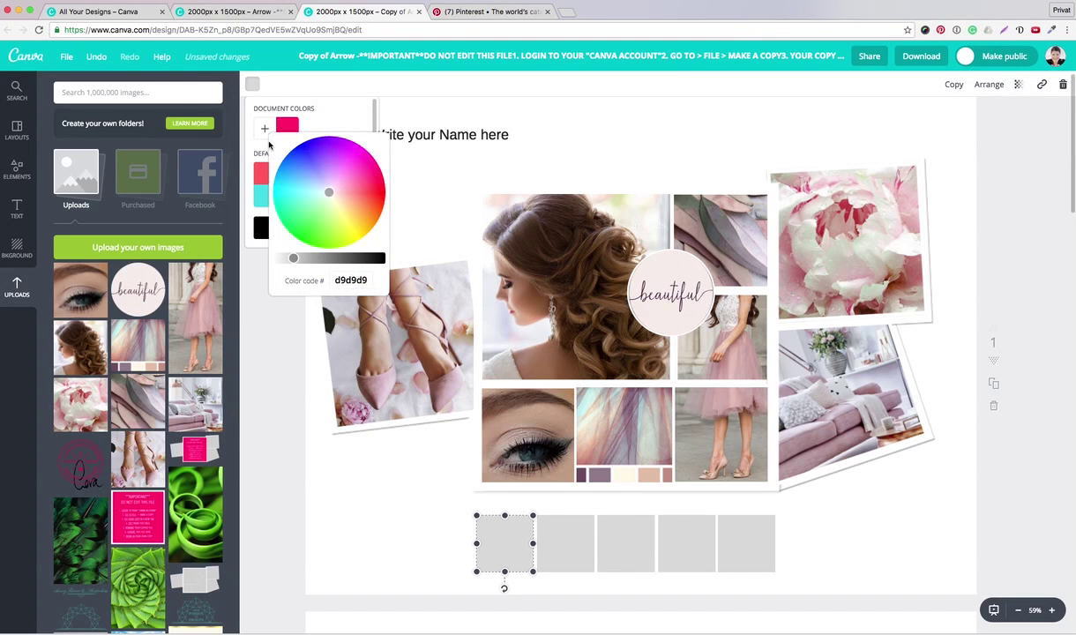
pyautogui.click(375, 280)
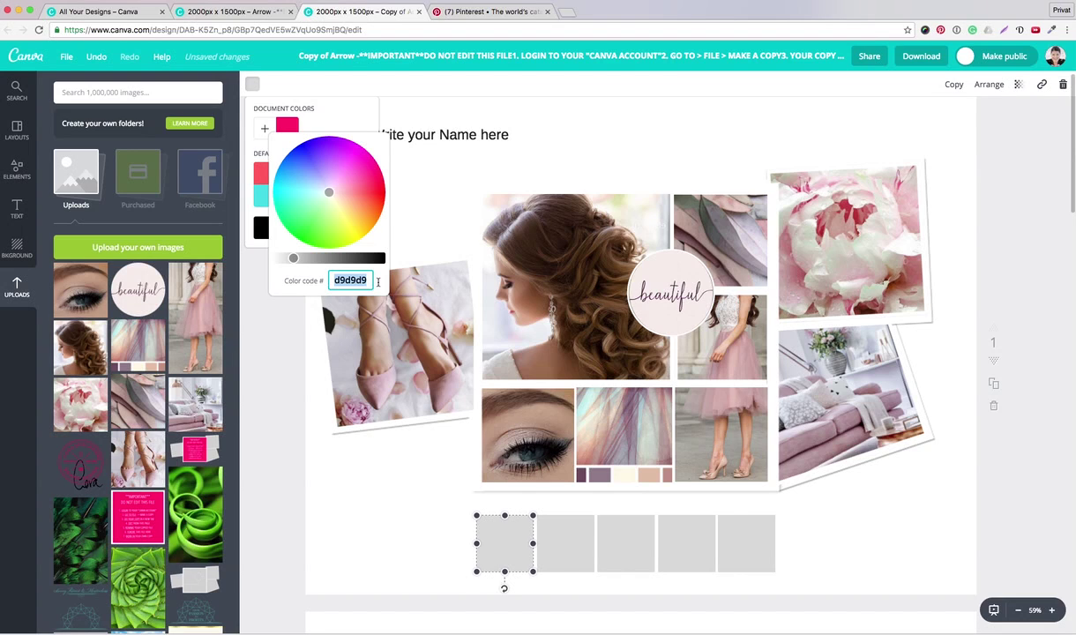
pyautogui.write('e')
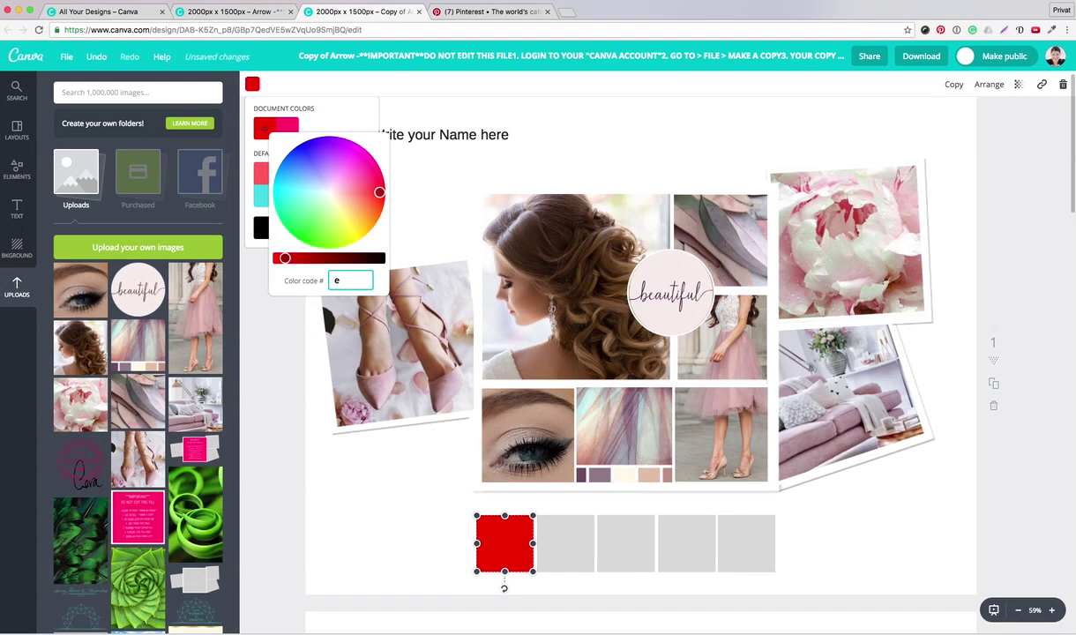
pyautogui.write('bdfe4')
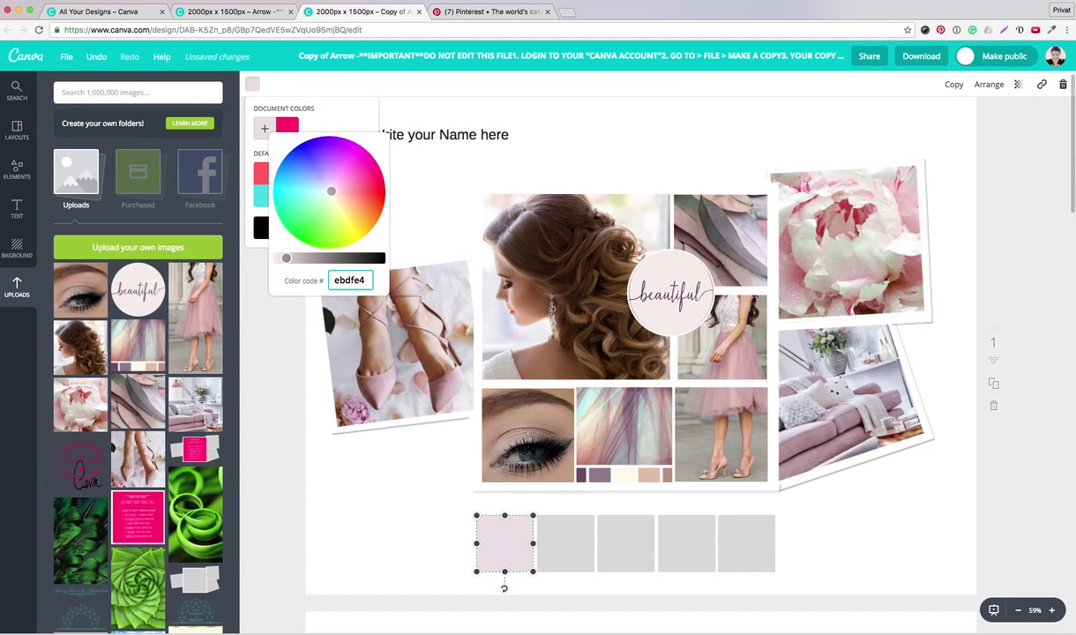
pyautogui.press('Return')
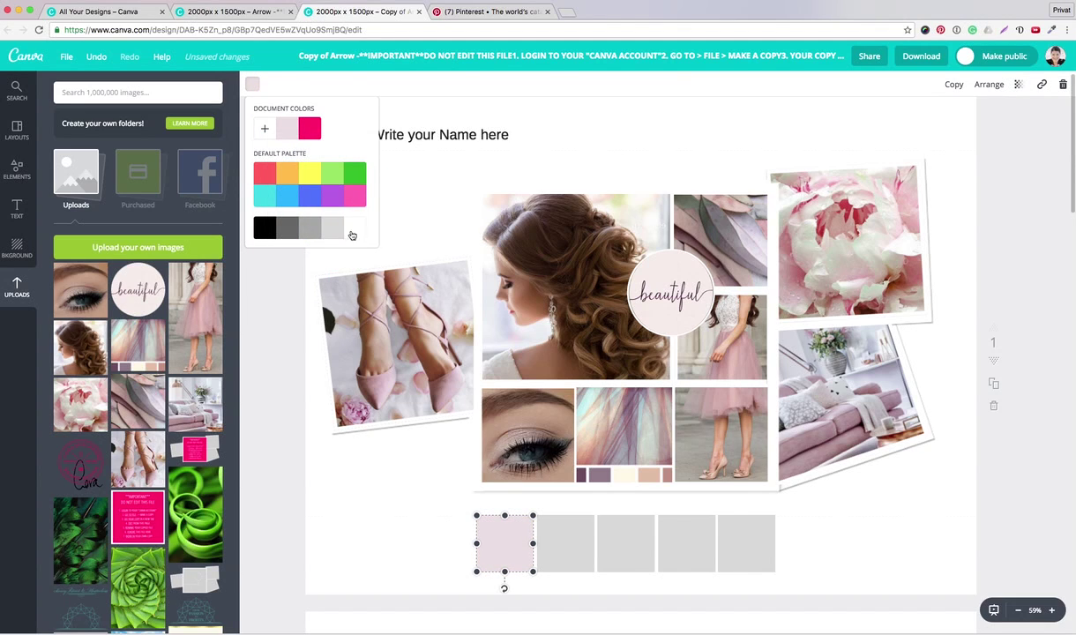
pyautogui.click(288, 129)
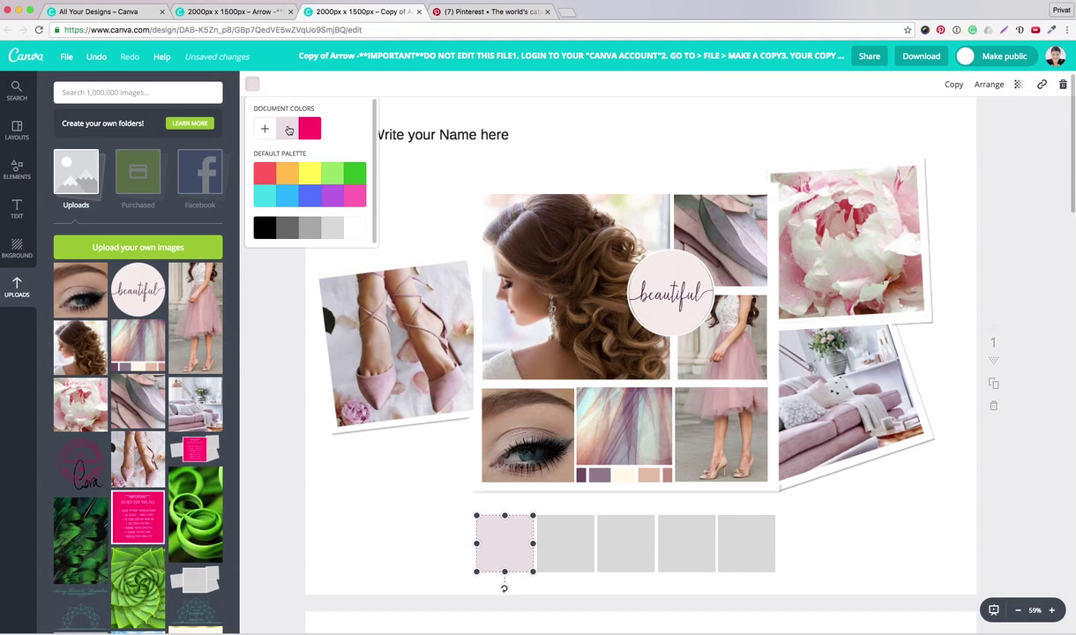
pyautogui.click(357, 460)
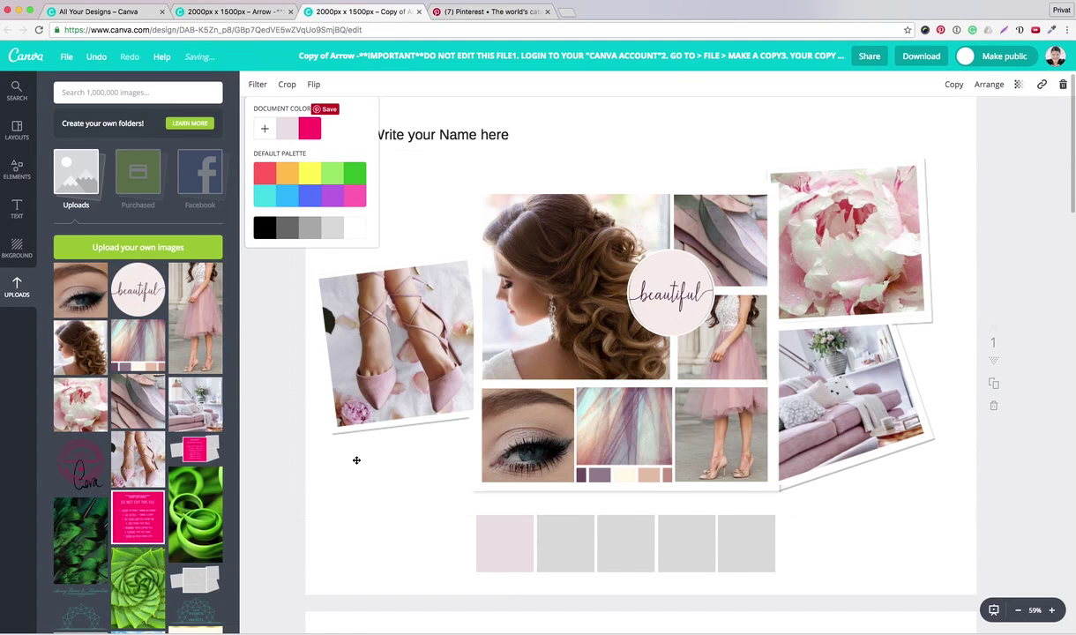
# - Colour the second palette square mauve with custom hex a77e8d
pyautogui.click(569, 551)
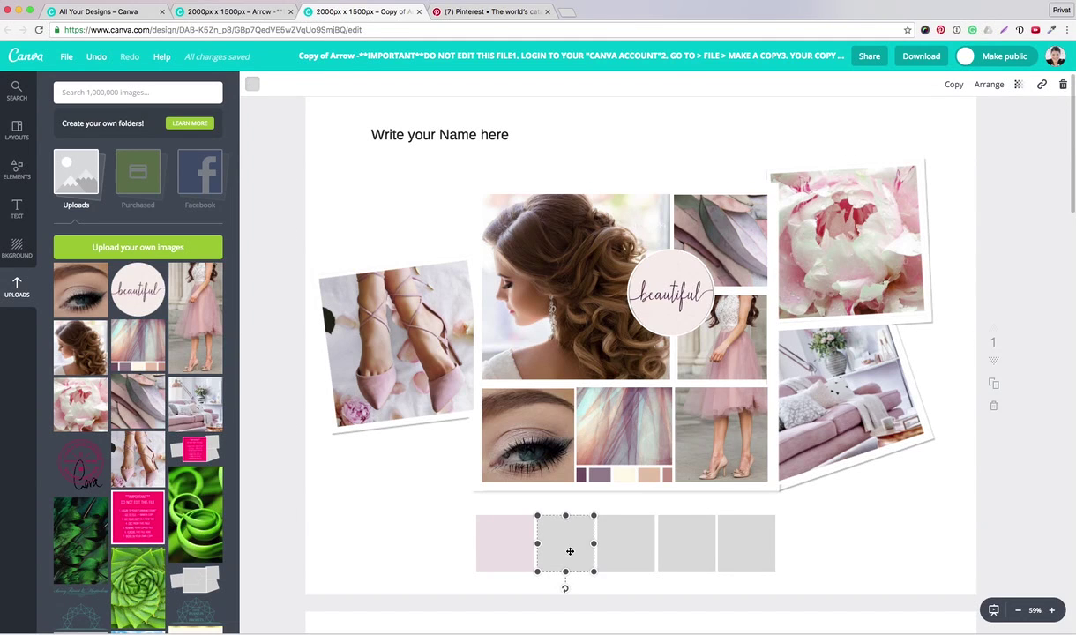
pyautogui.click(254, 85)
pyautogui.click(264, 128)
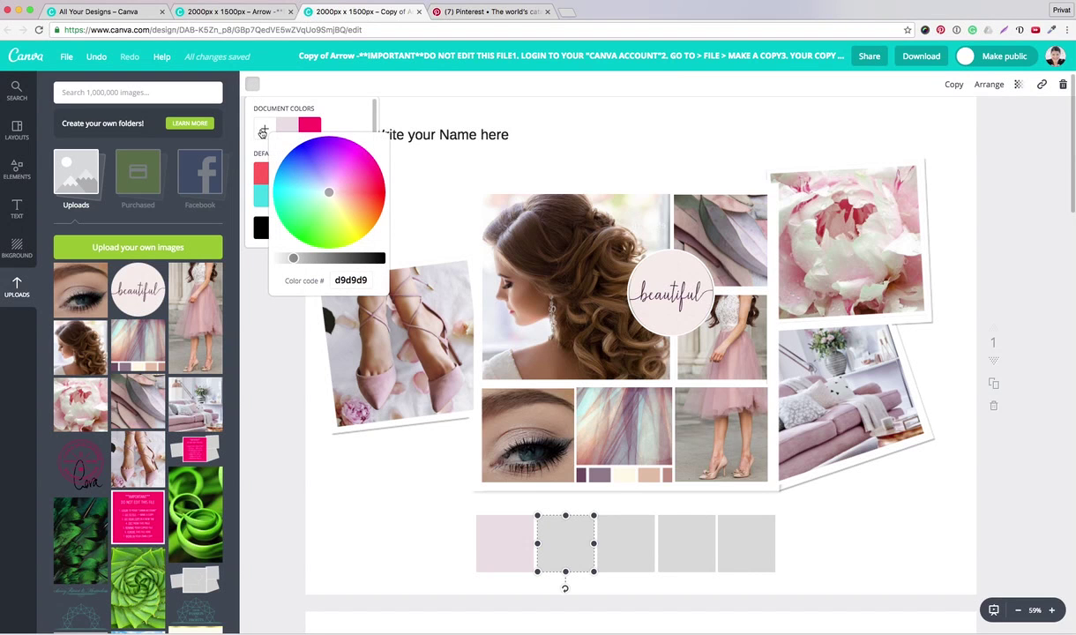
pyautogui.click(336, 281)
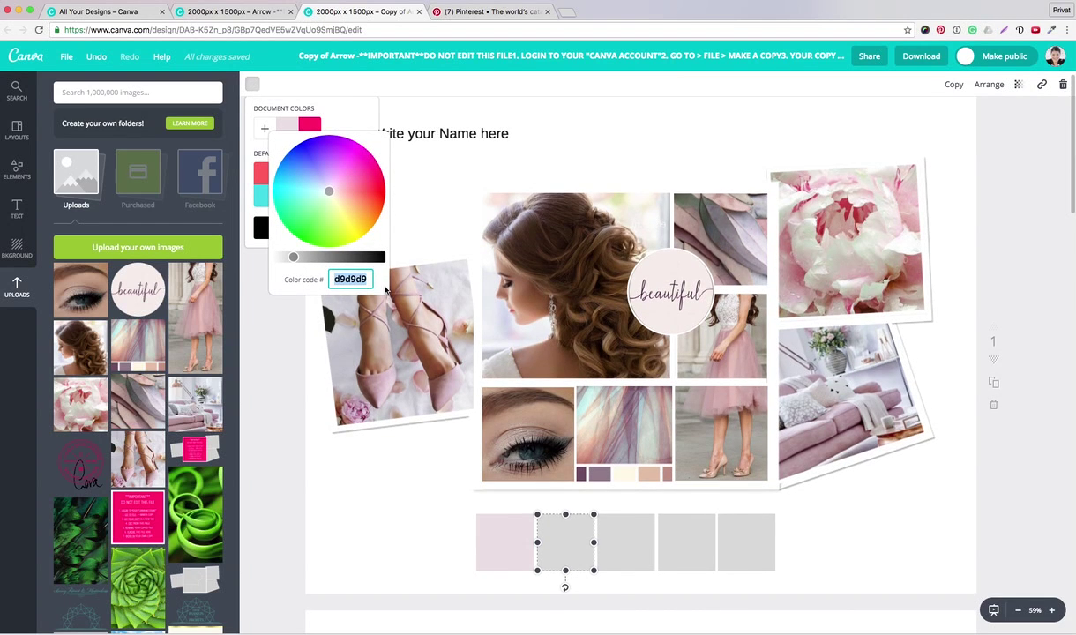
pyautogui.write('a77')
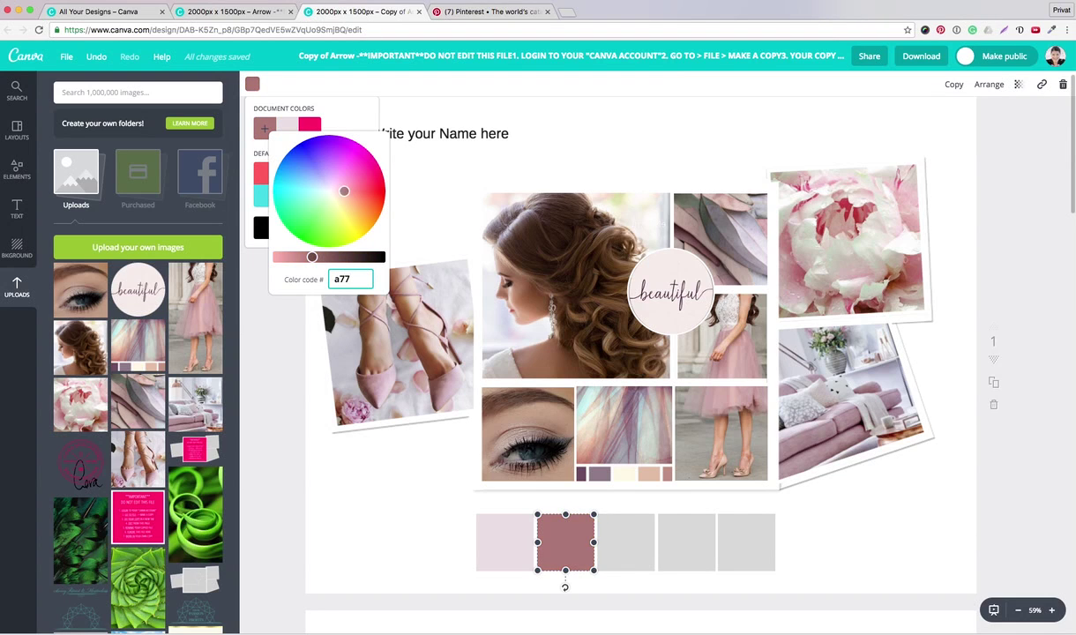
pyautogui.write('e8d')
pyautogui.press('Return')
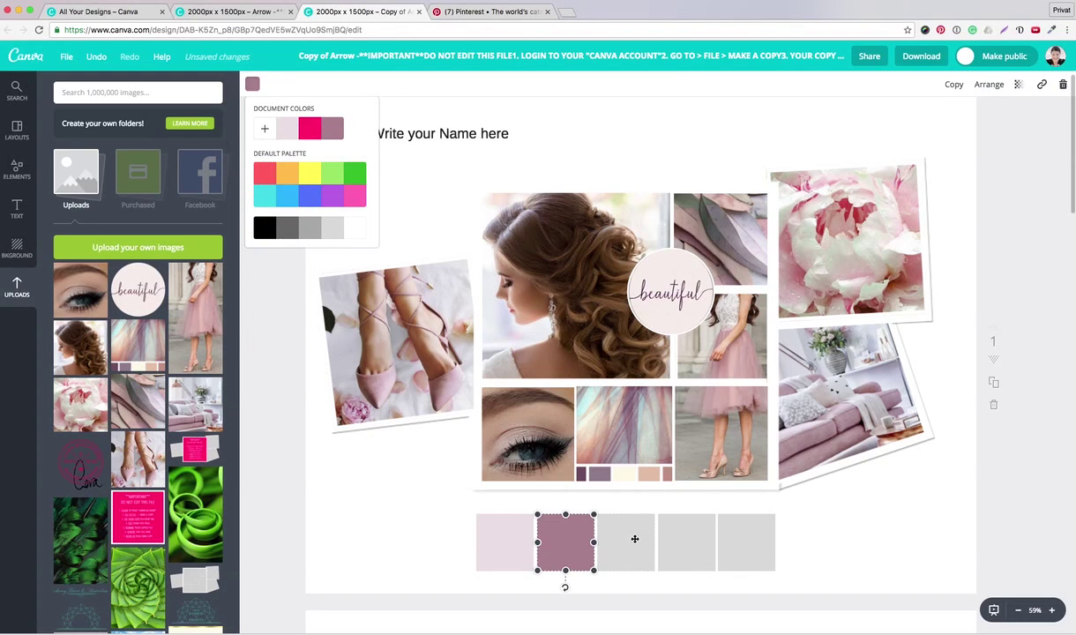
# - Colour the third palette square dark taupe with custom hex 56494c
pyautogui.click(628, 536)
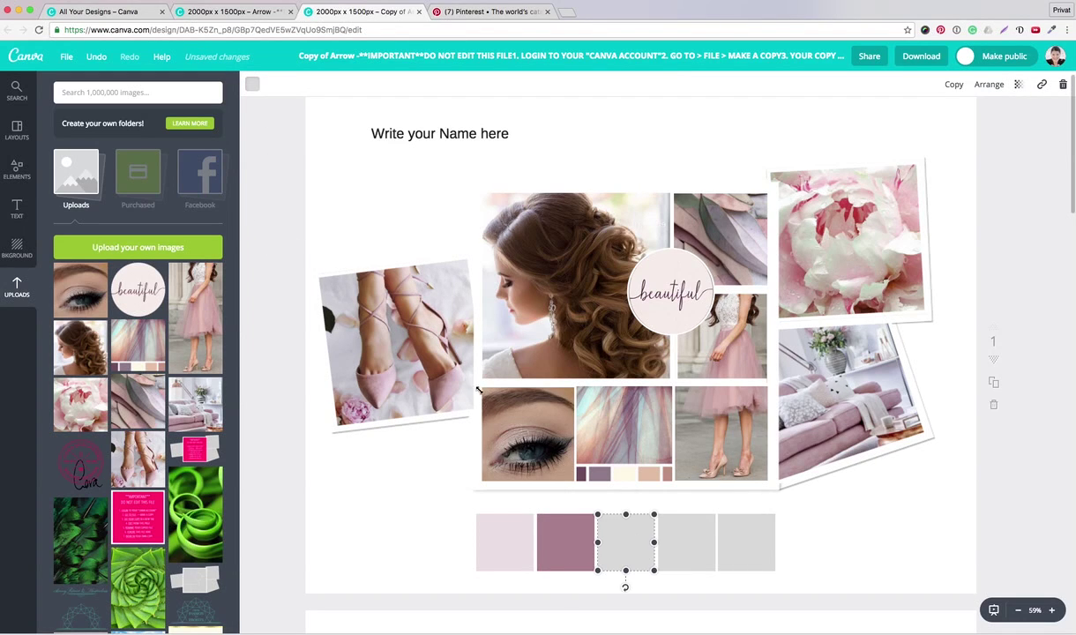
pyautogui.click(252, 84)
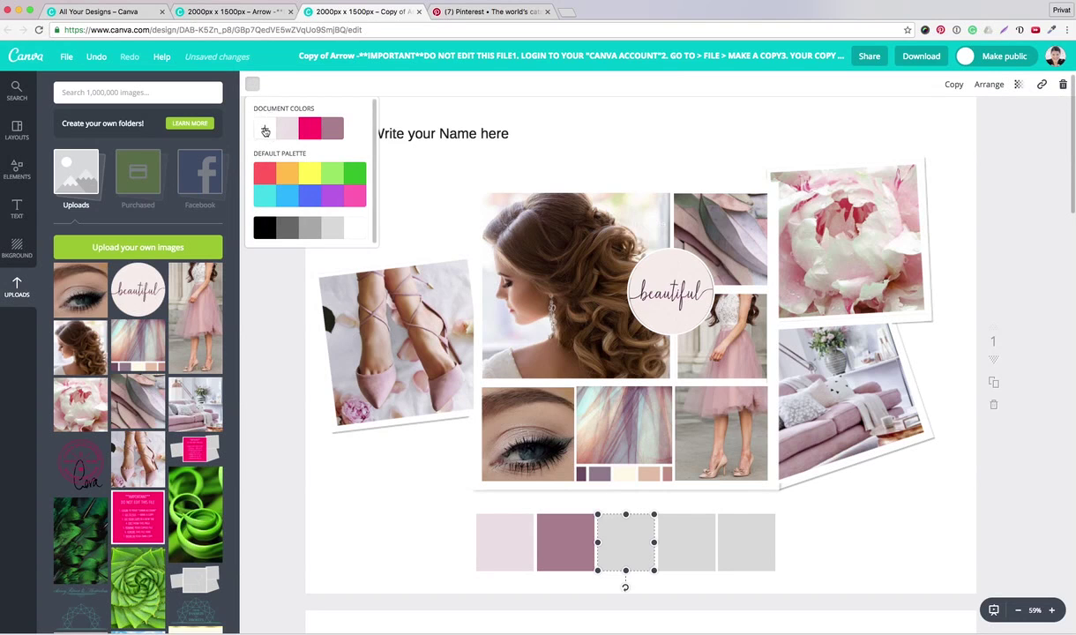
pyautogui.click(265, 129)
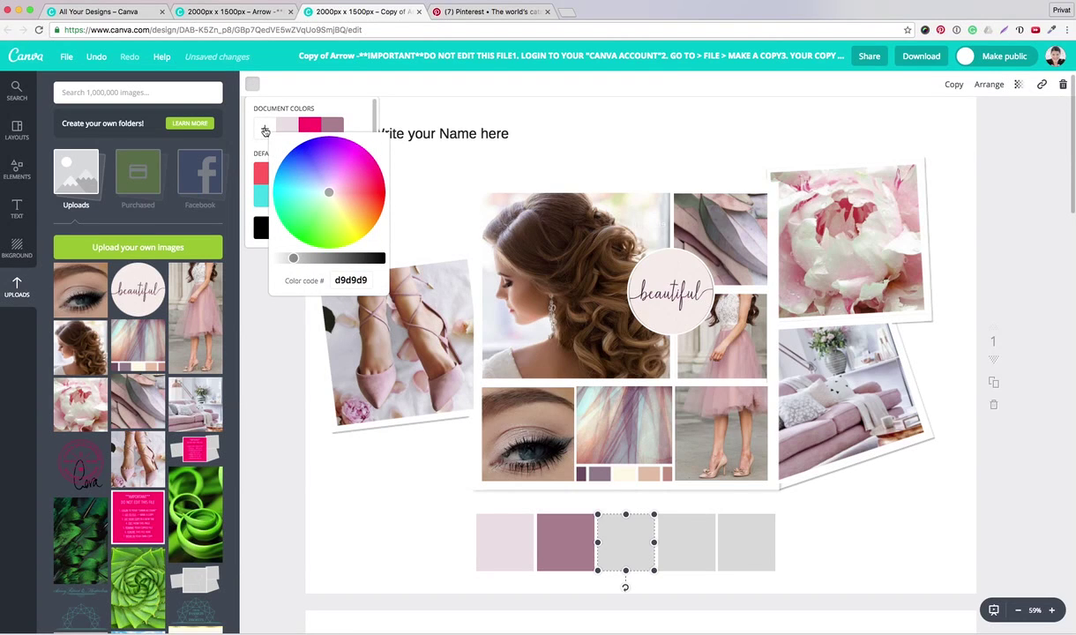
pyautogui.click(350, 279)
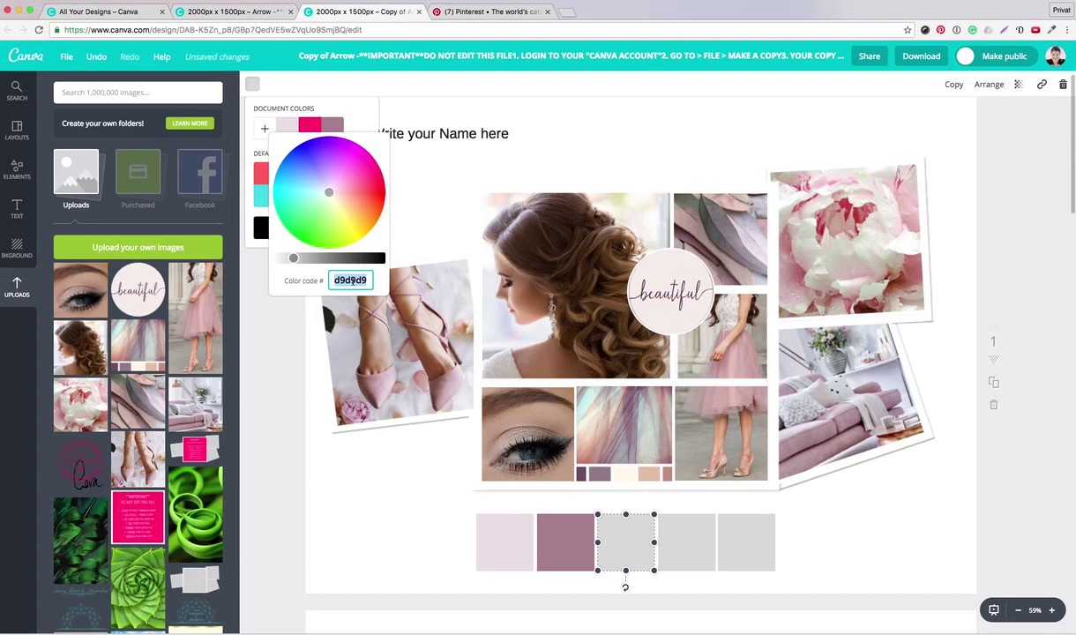
pyautogui.write('564')
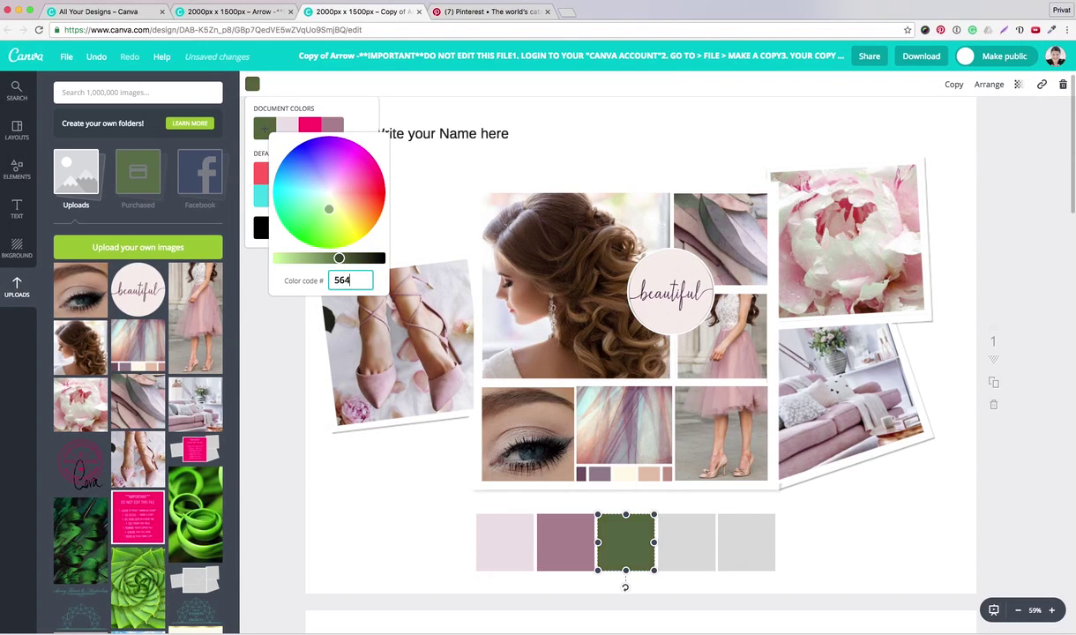
pyautogui.write('94c')
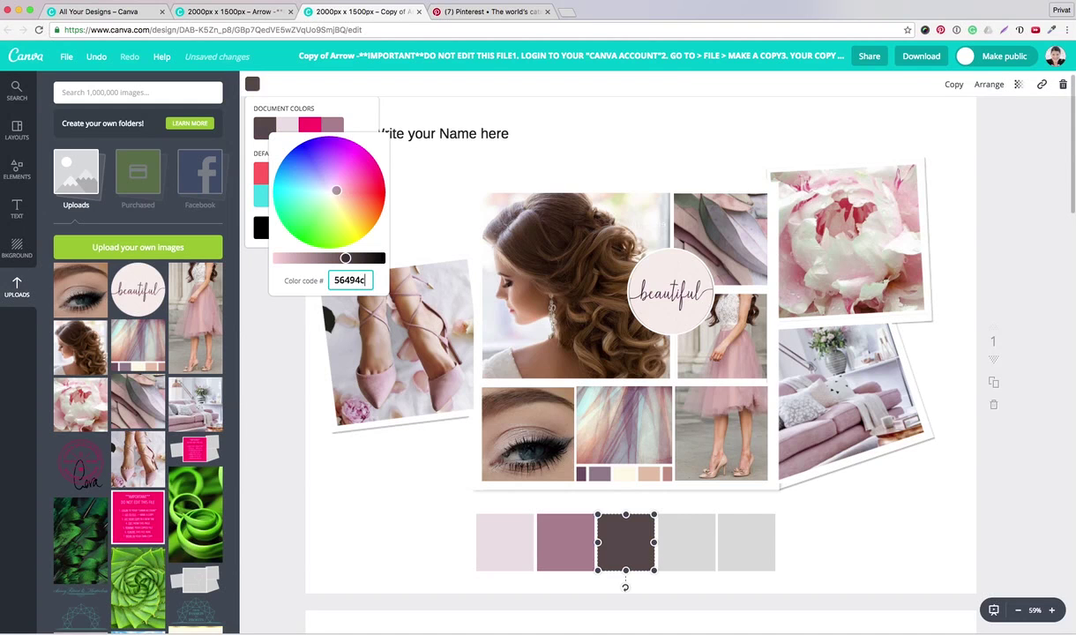
pyautogui.click(414, 505)
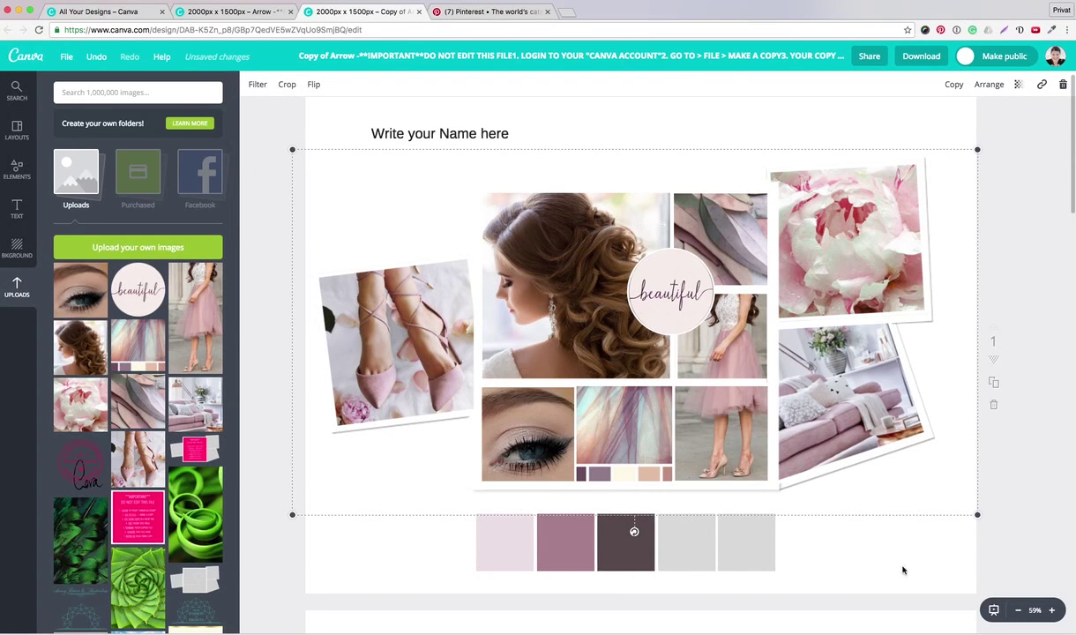
pyautogui.click(999, 555)
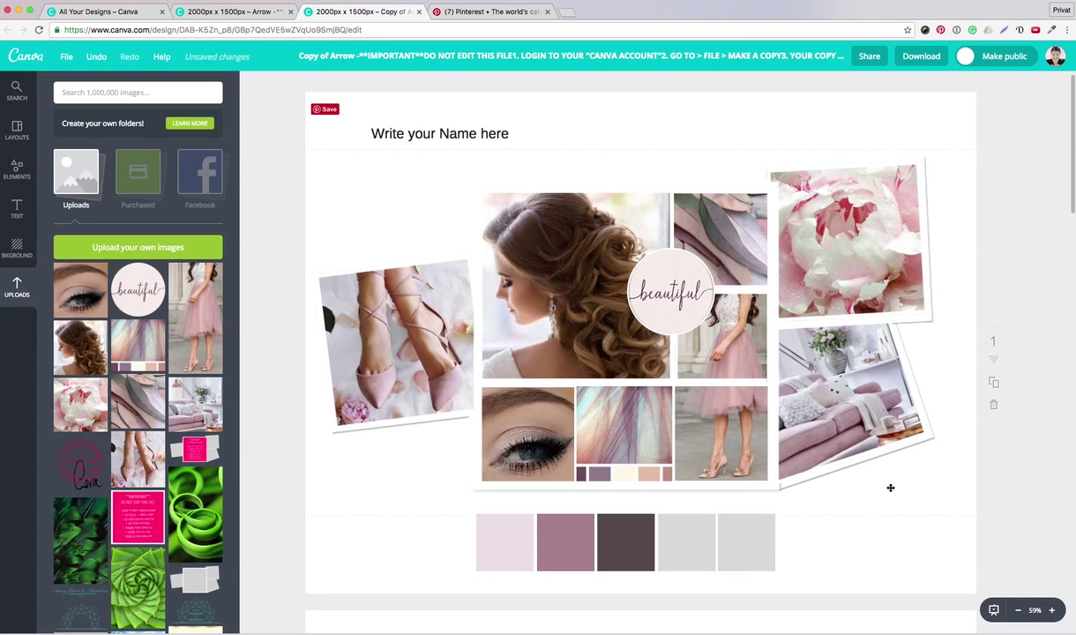
pyautogui.click(994, 360)
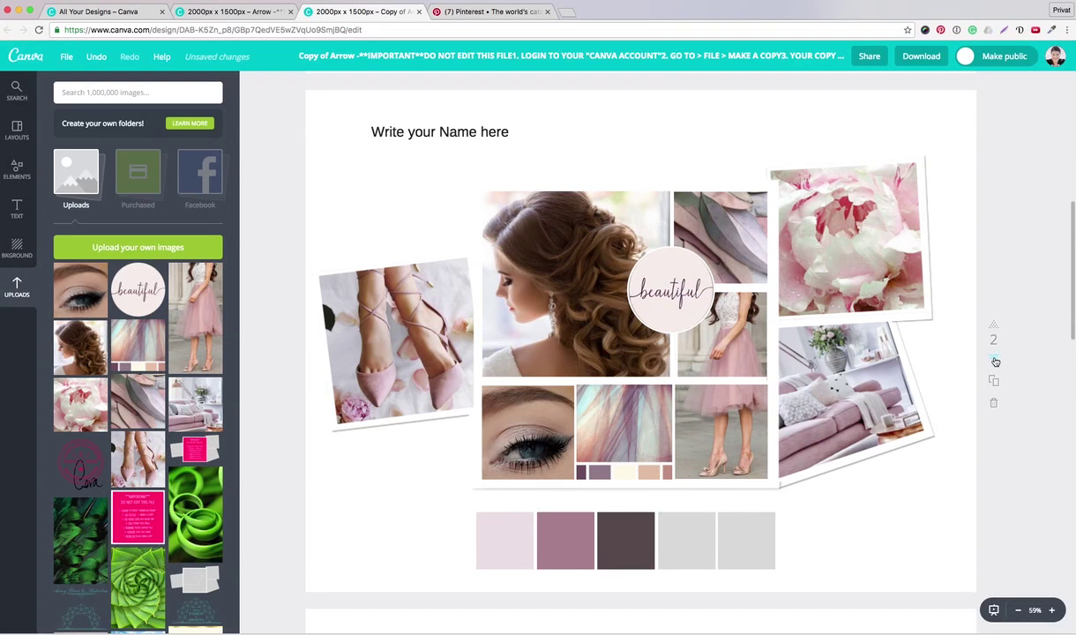
pyautogui.click(994, 360)
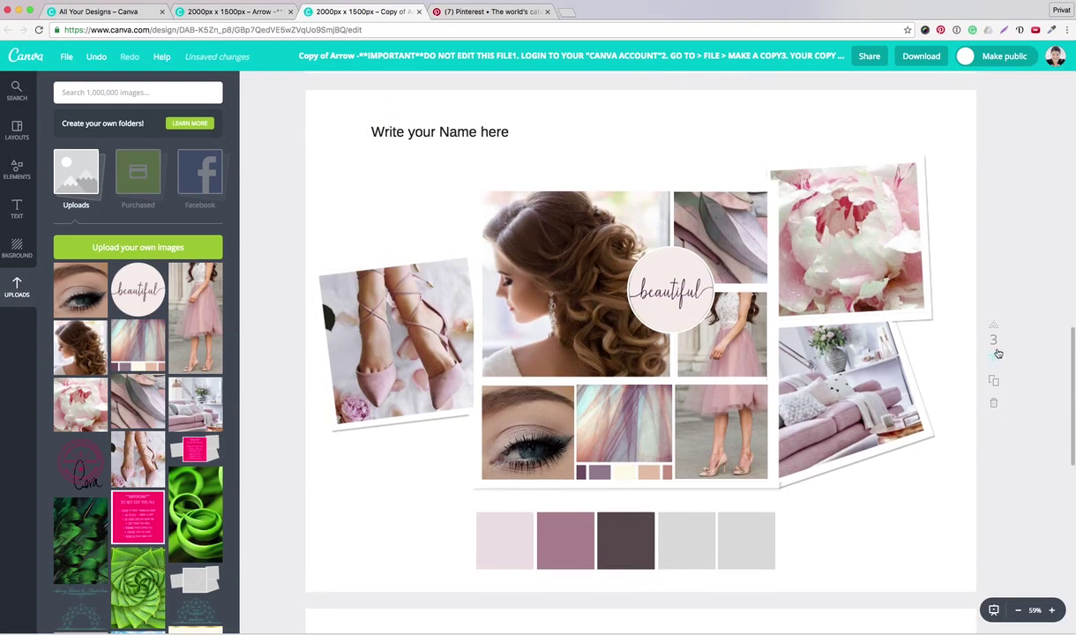
pyautogui.click(997, 328)
pyautogui.click(997, 329)
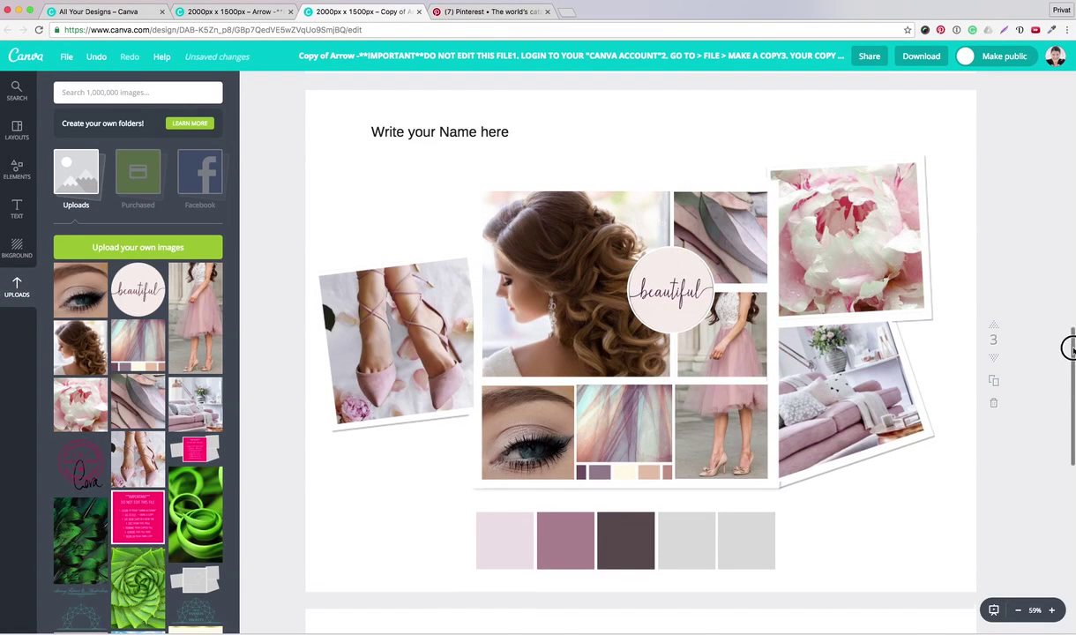
pyautogui.scroll(-2, 1069, 398)
pyautogui.moveTo(1069, 398); pyautogui.dragTo(1050, 76)
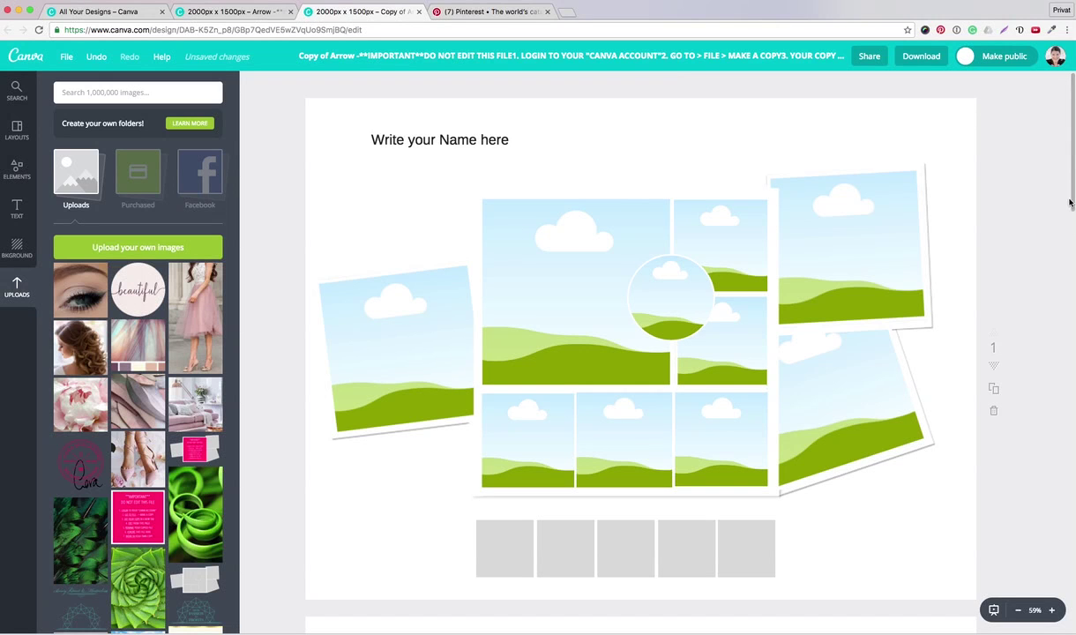
pyautogui.click(1065, 283)
pyautogui.moveTo(1065, 283); pyautogui.dragTo(1056, 448)
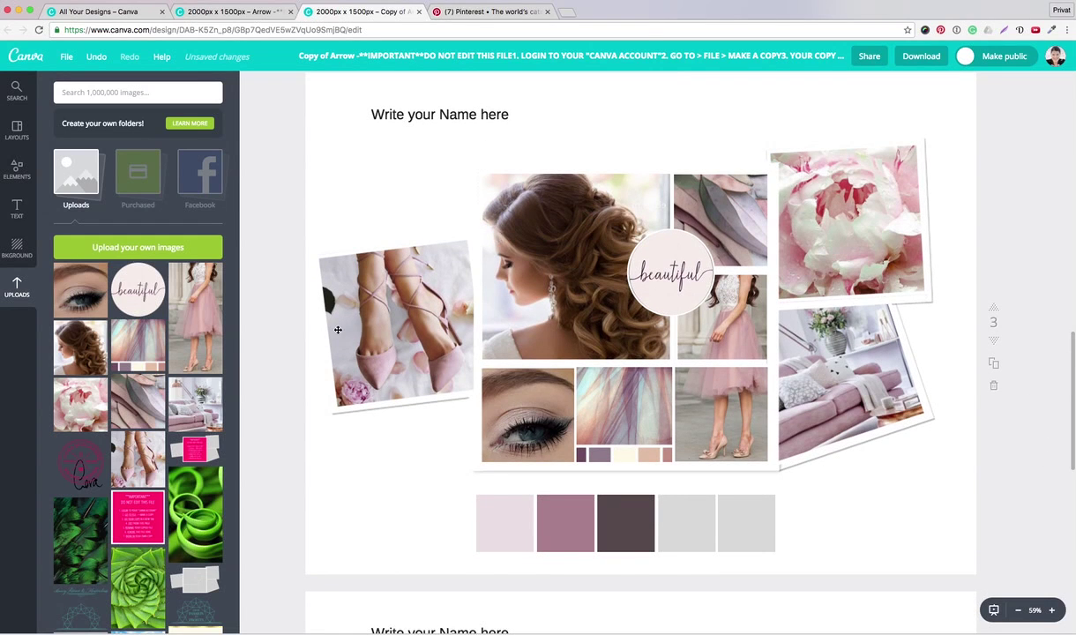
pyautogui.click(1070, 92)
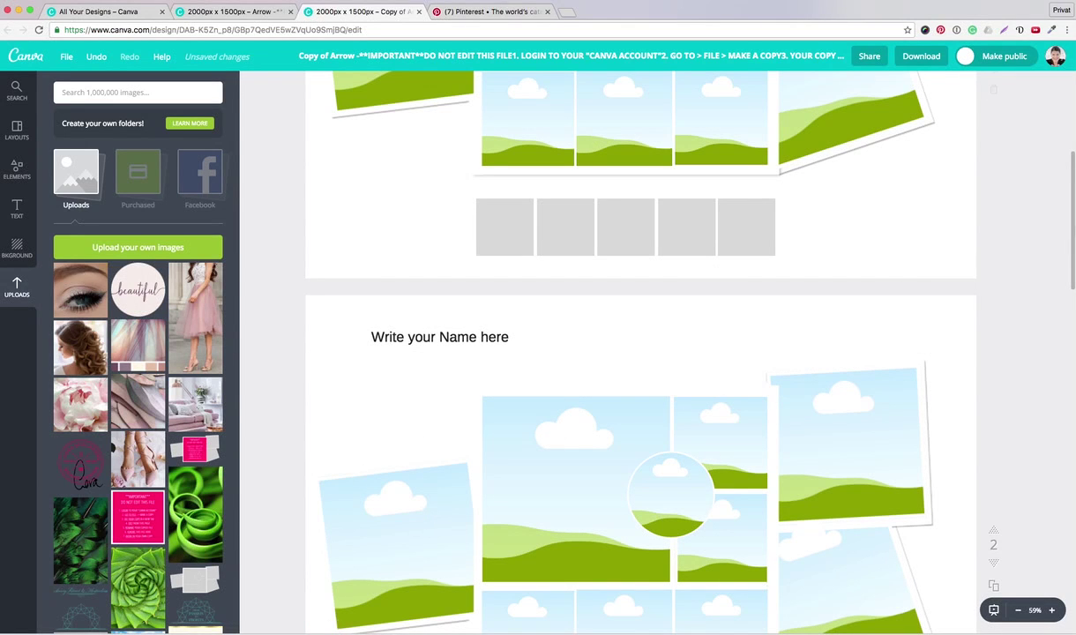
pyautogui.moveTo(1070, 236); pyautogui.dragTo(1062, 395)
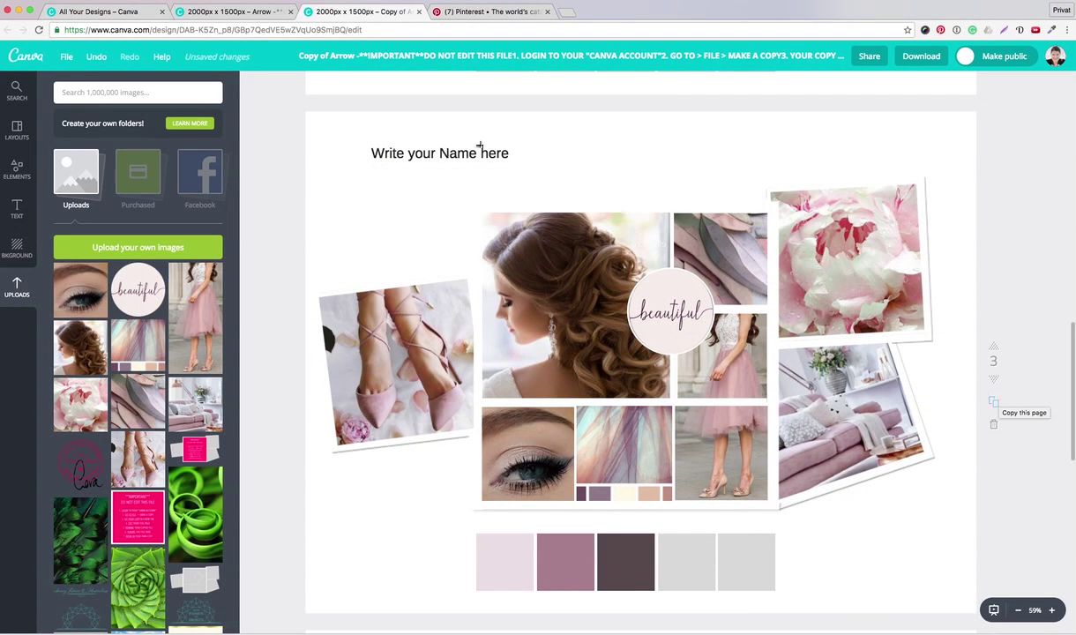
# - Replace the name placeholder with 'Summer infused Brand Styling Template -' plus the designer's name
pyautogui.click(426, 152)
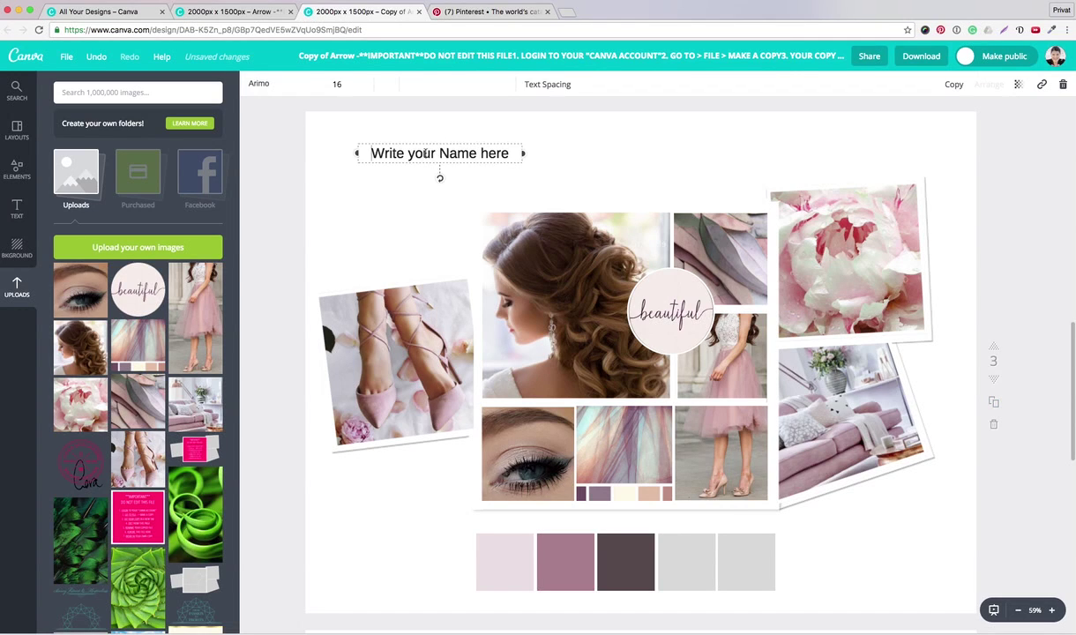
pyautogui.click(433, 152)
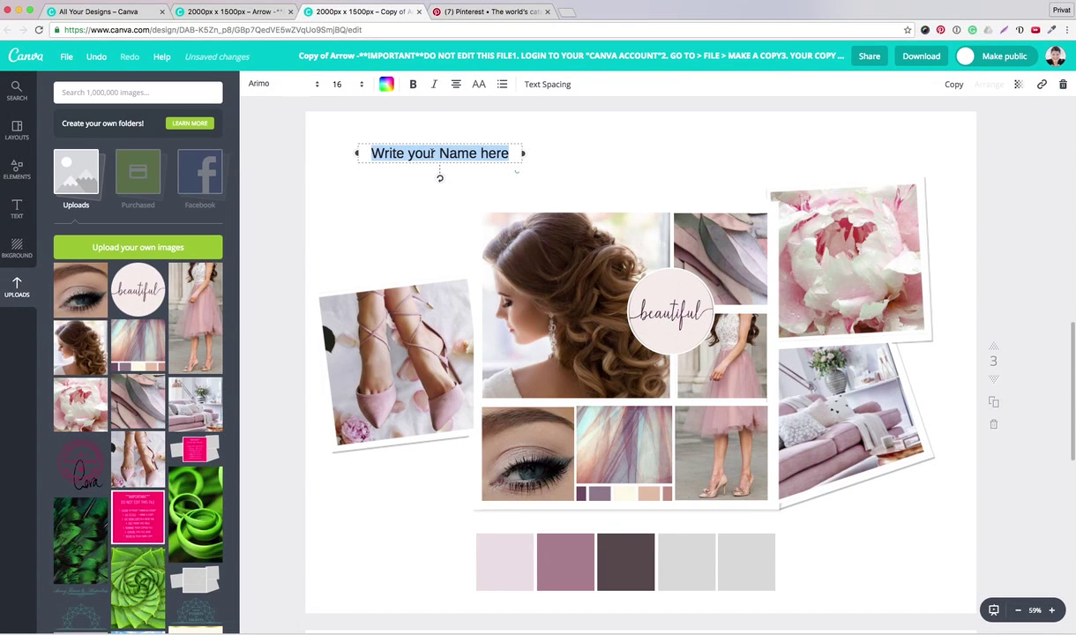
pyautogui.write('Summe')
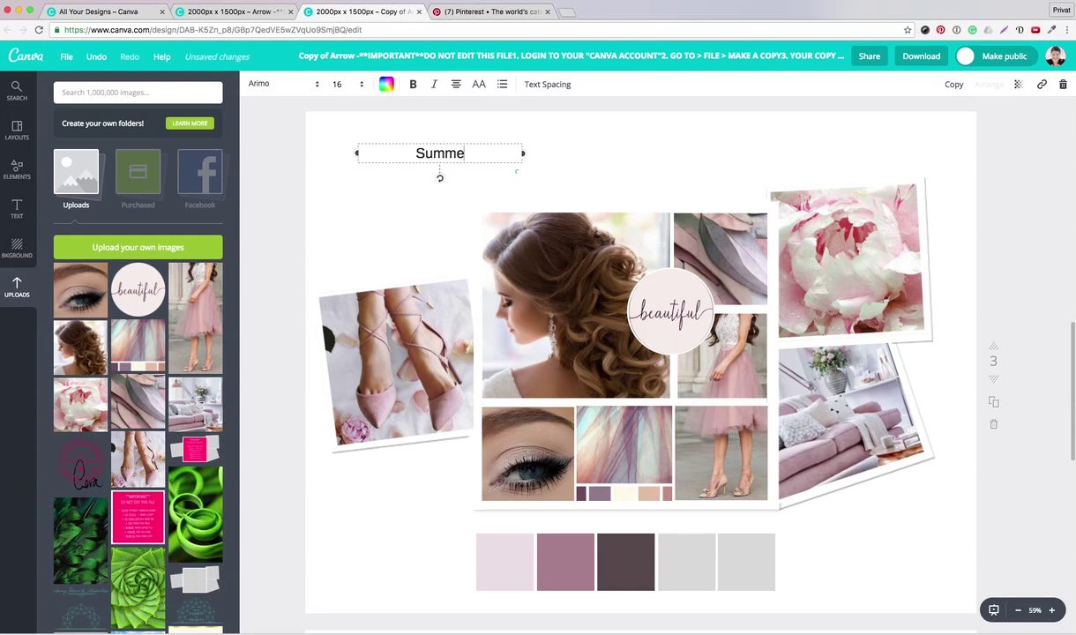
pyautogui.write('r infused ')
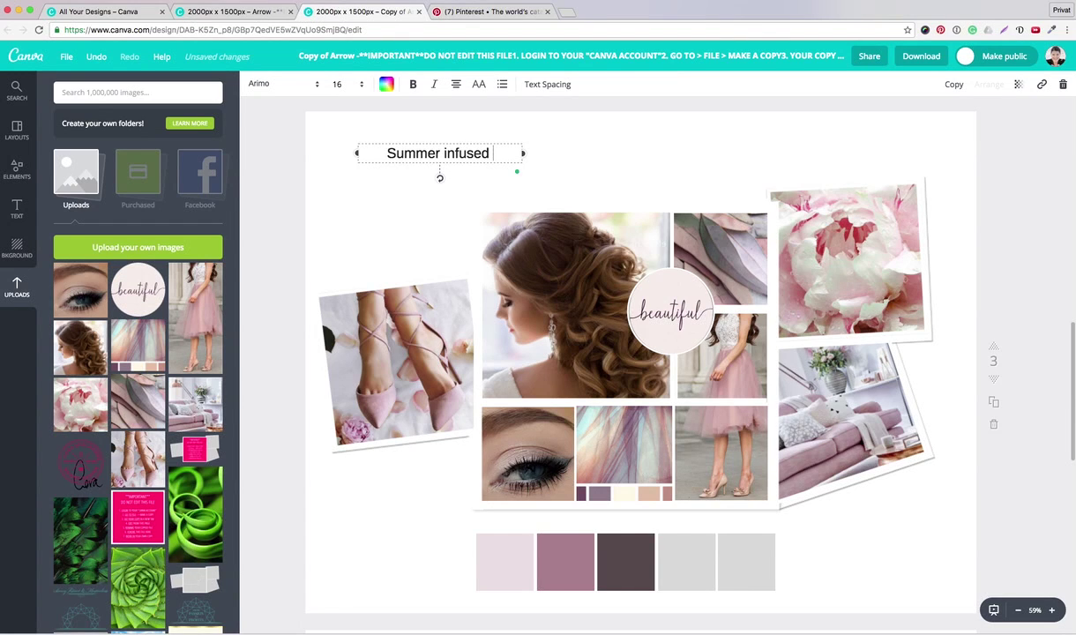
pyautogui.write('Bra')
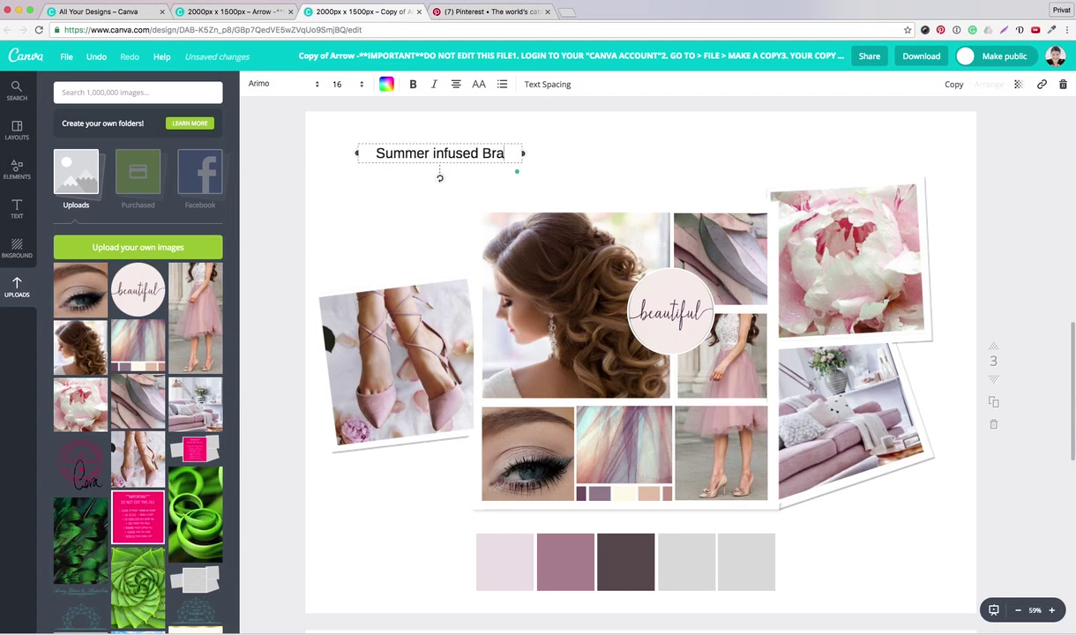
pyautogui.write('nd Stlin')
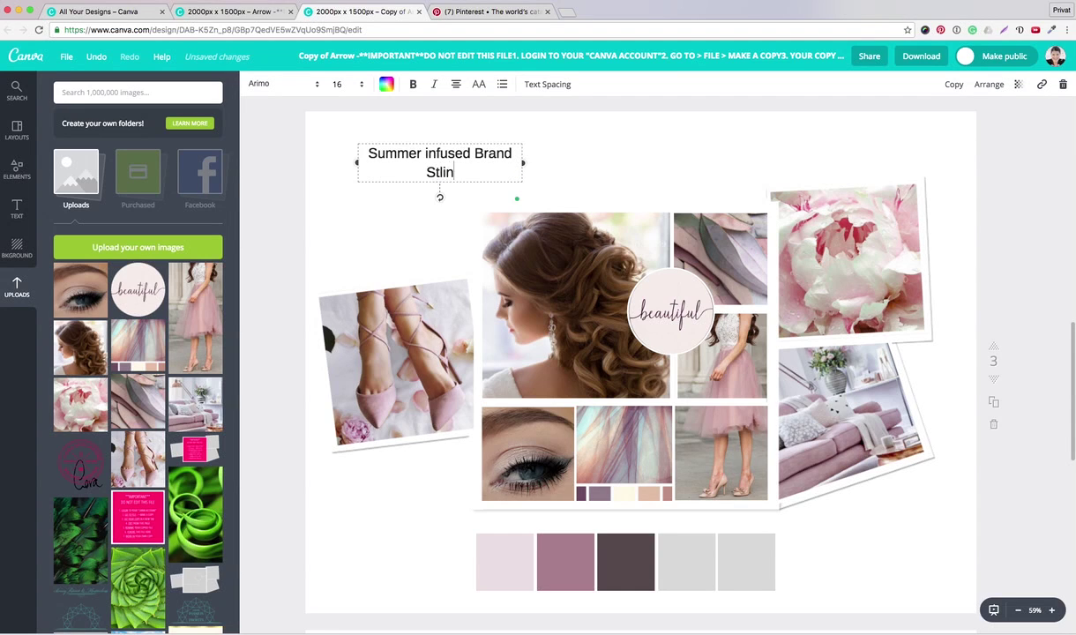
pyautogui.write('g Template')
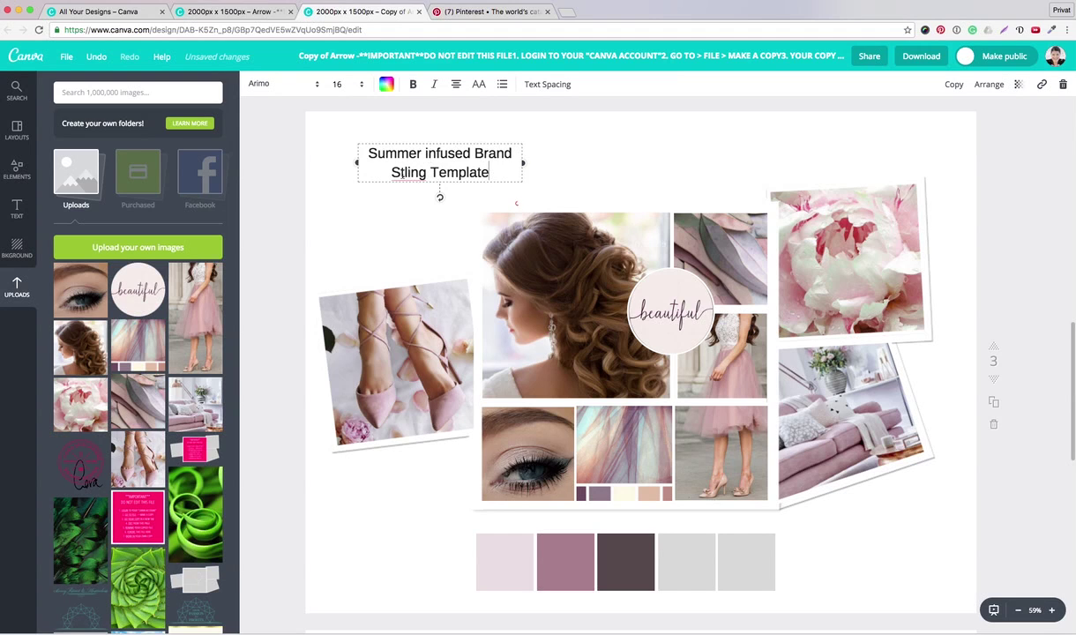
pyautogui.moveTo(404, 173)
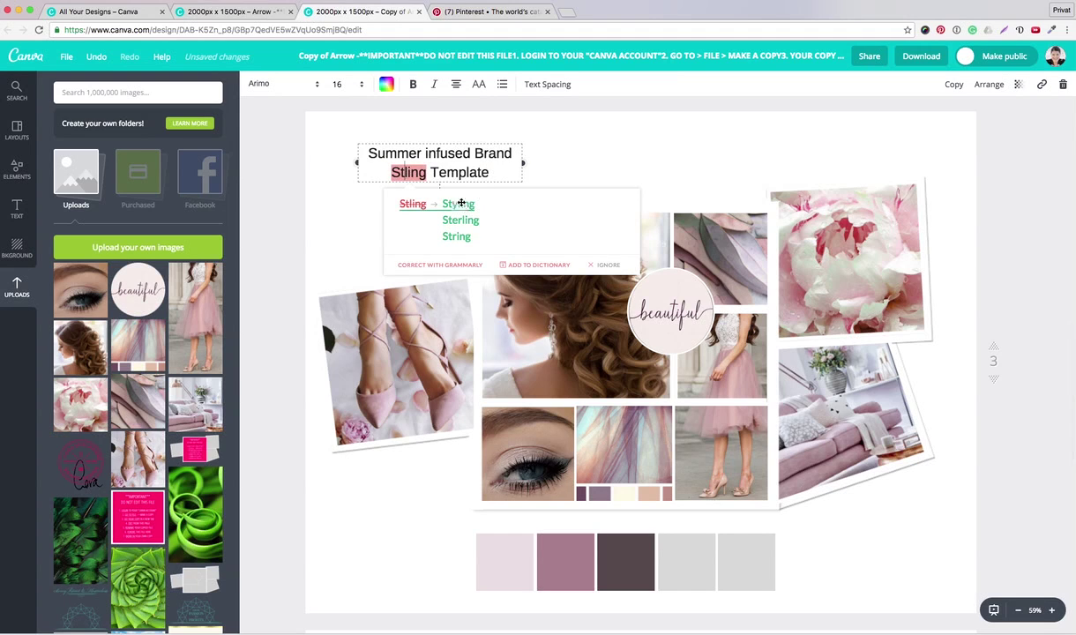
pyautogui.click(460, 203)
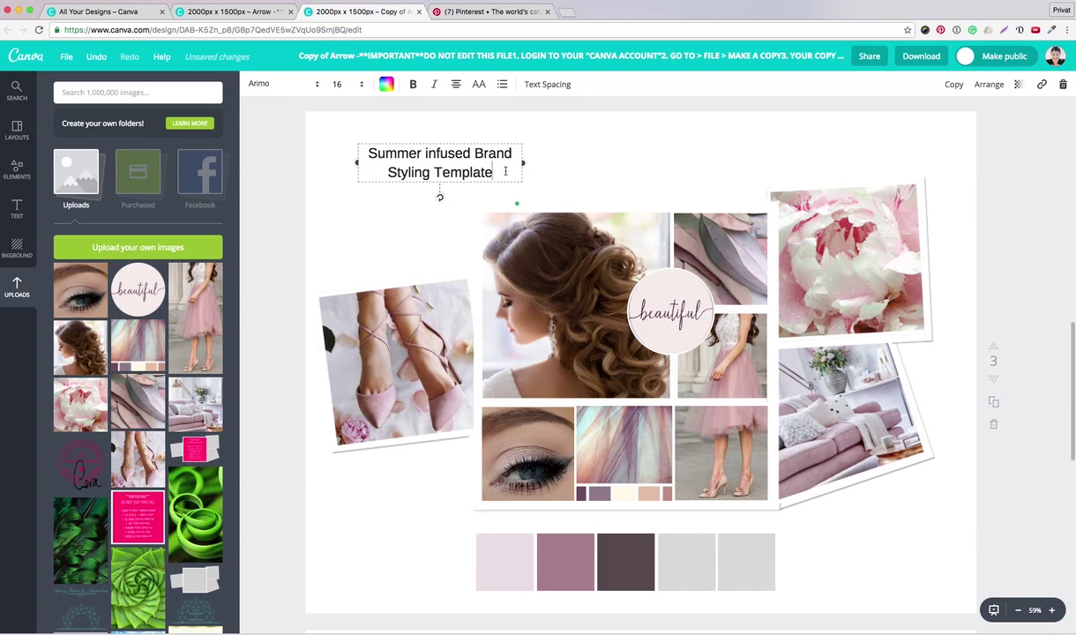
pyautogui.write('- Cora')
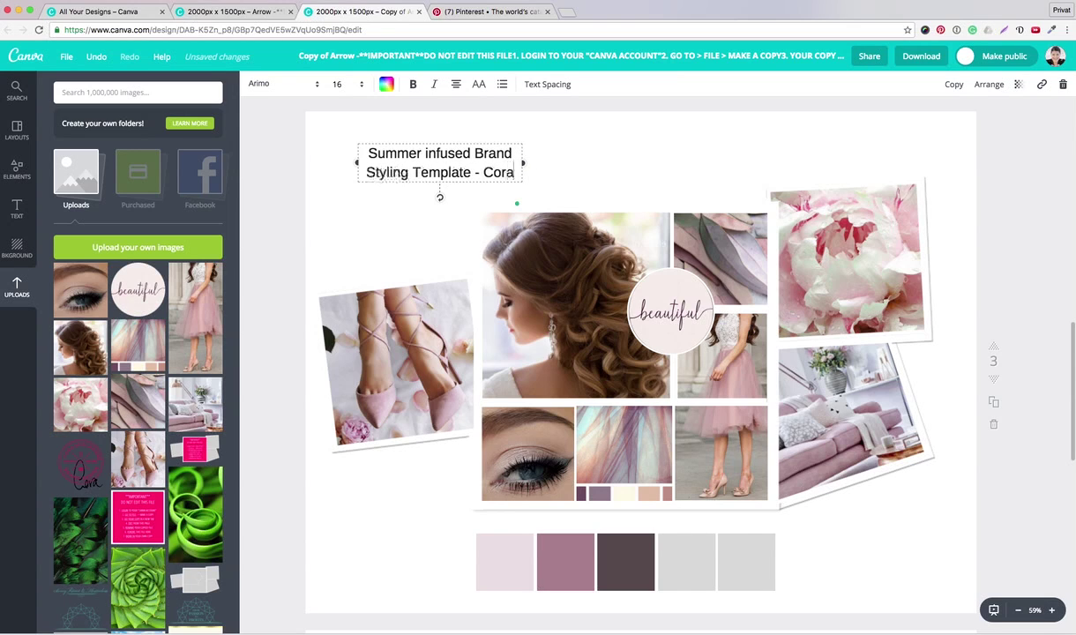
pyautogui.write(' Spolador')
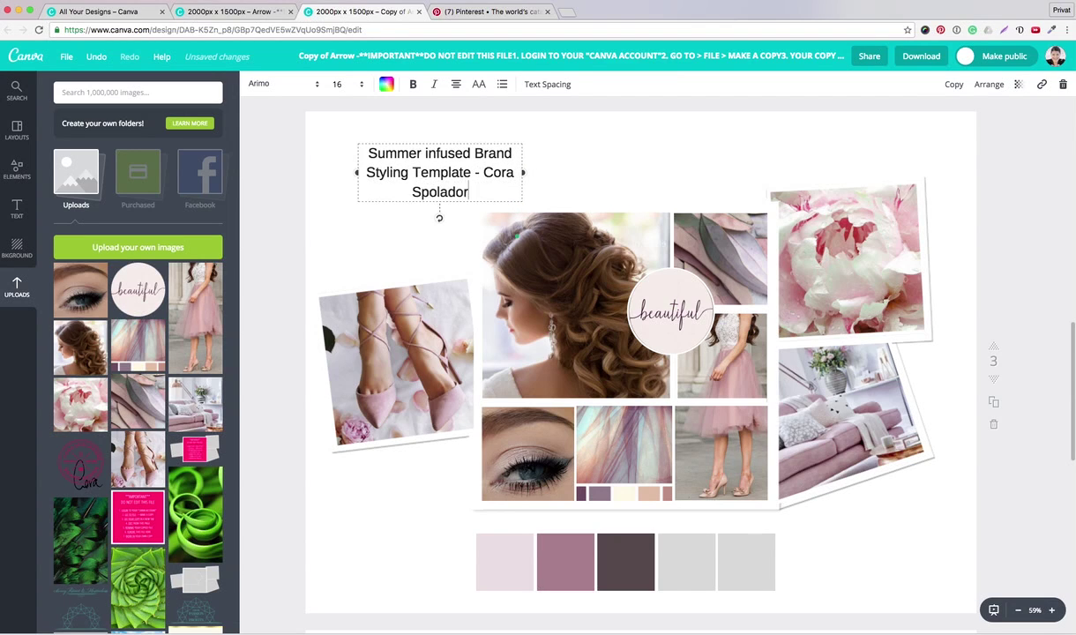
pyautogui.write('e')
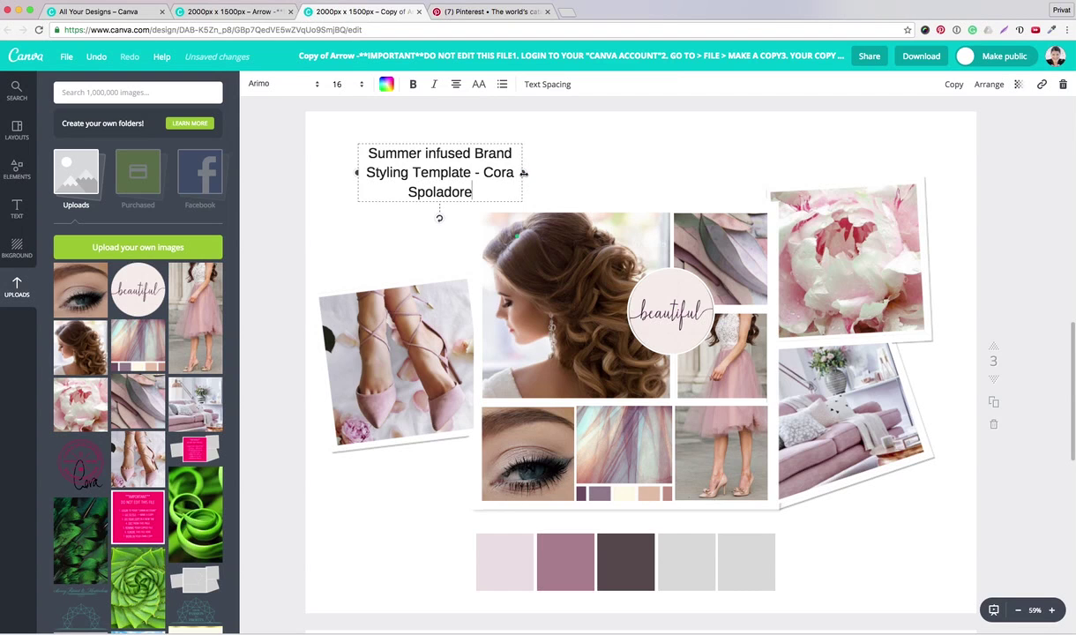
# - Widen the title box and retype the heading as 'My amazing Mood Board -' with the designer's name
pyautogui.moveTo(523, 173); pyautogui.dragTo(329, 150)
pyautogui.press('shift+super+Down')
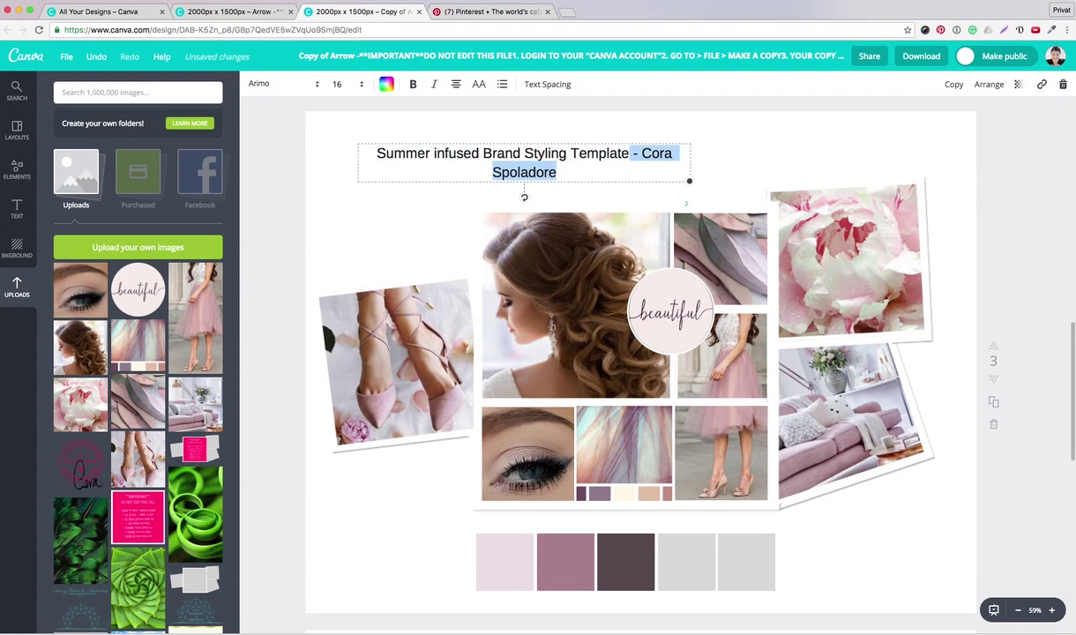
pyautogui.write('Mood b')
pyautogui.press('BackSpace')
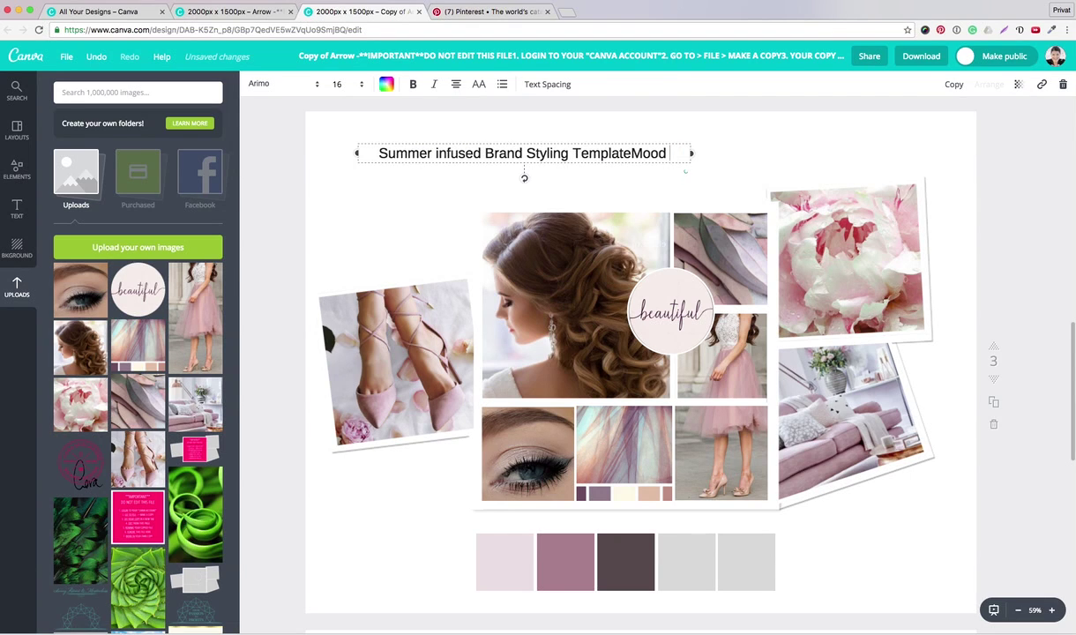
pyautogui.write('Board')
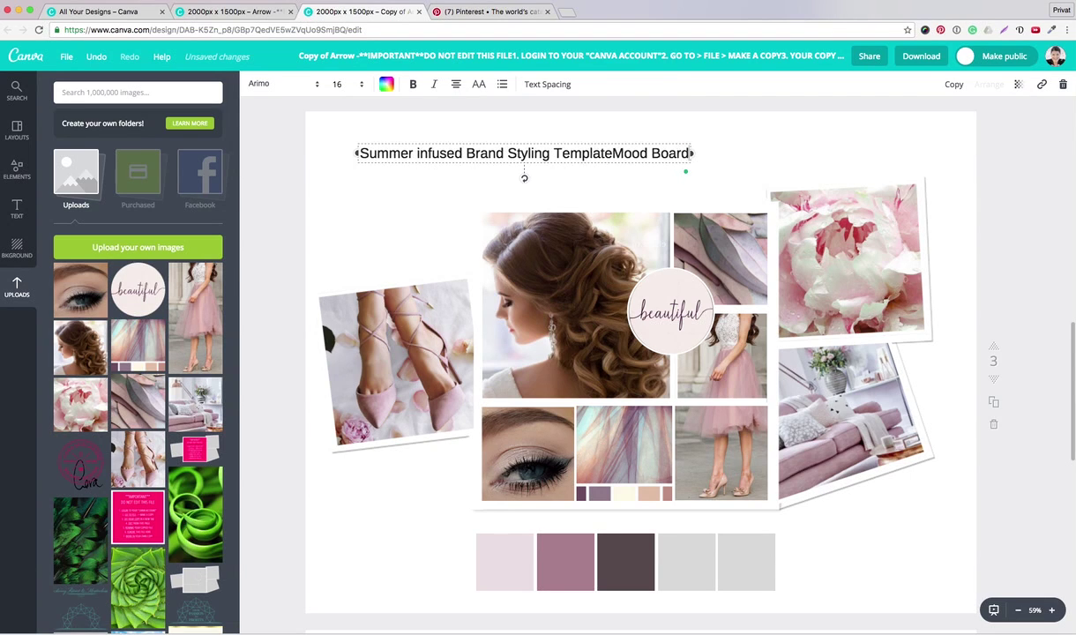
pyautogui.scroll(1, 522, 168)
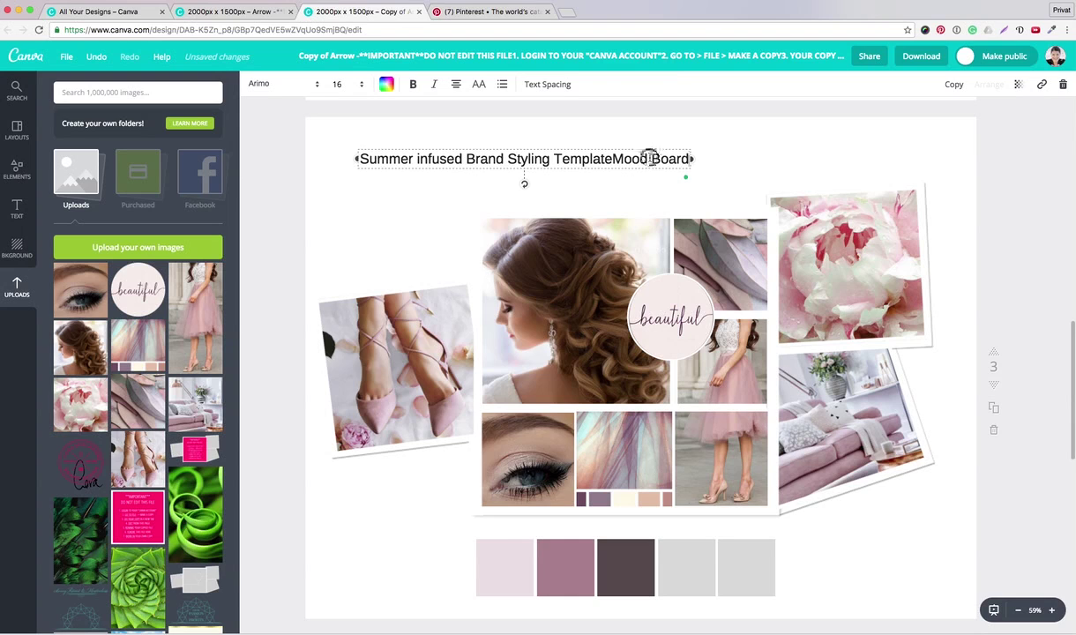
pyautogui.tripleClick(650, 157)
pyautogui.write('My ')
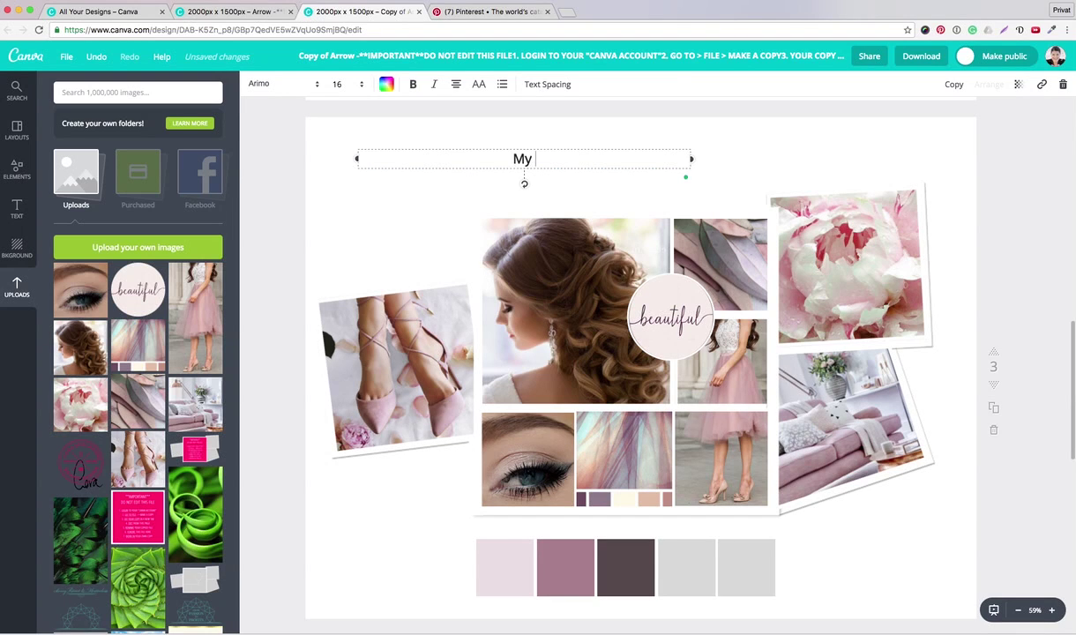
pyautogui.write('amazing Mood Board')
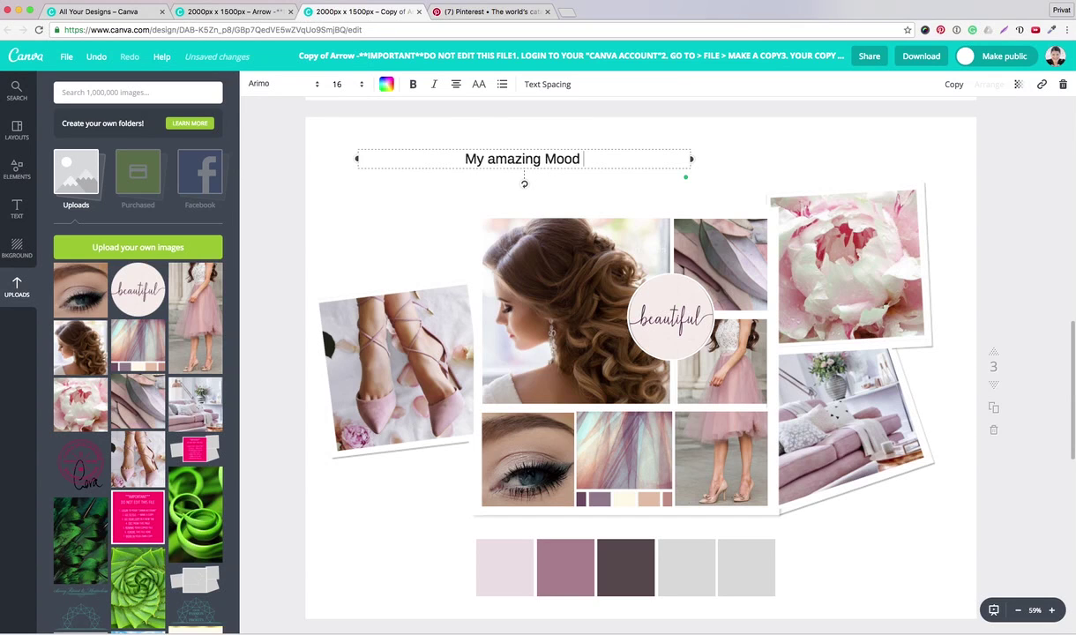
pyautogui.write('C')
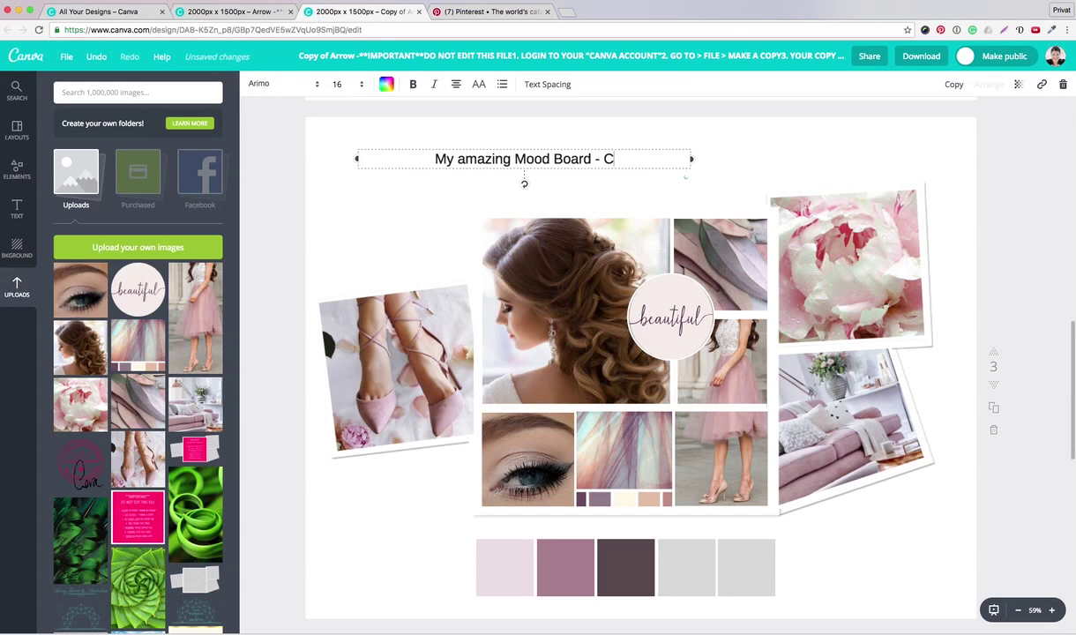
pyautogui.write('ora Spoladore')
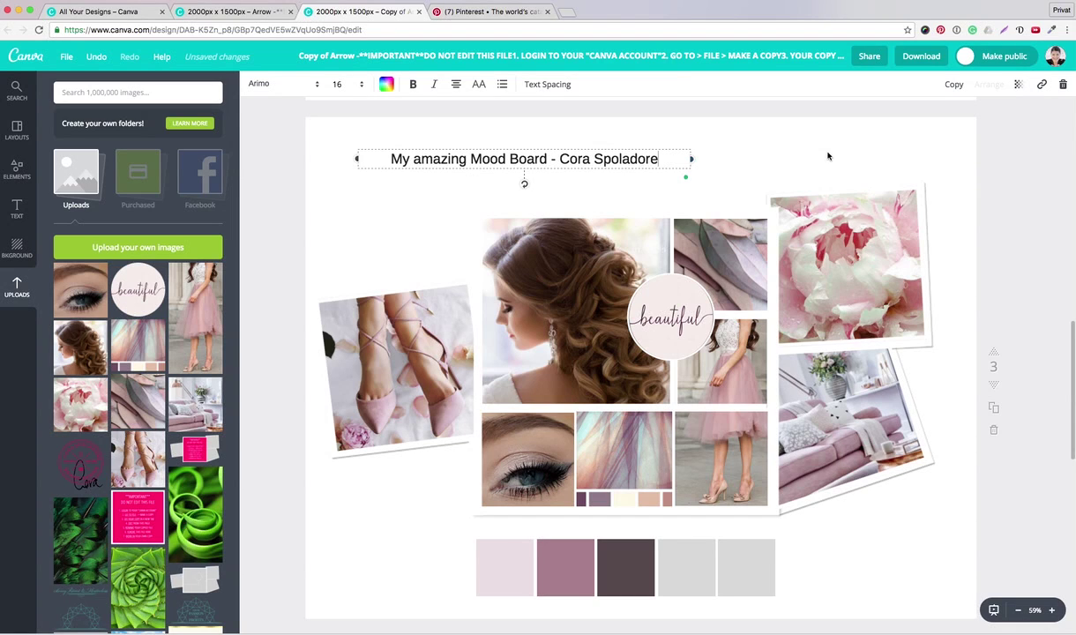
pyautogui.click(308, 204)
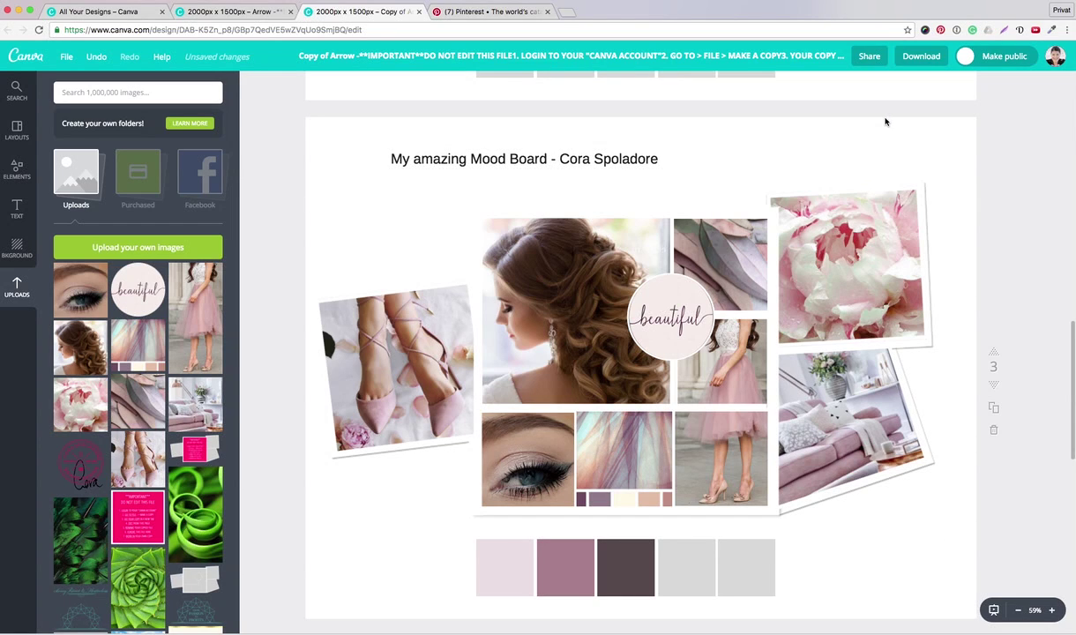
pyautogui.click(870, 58)
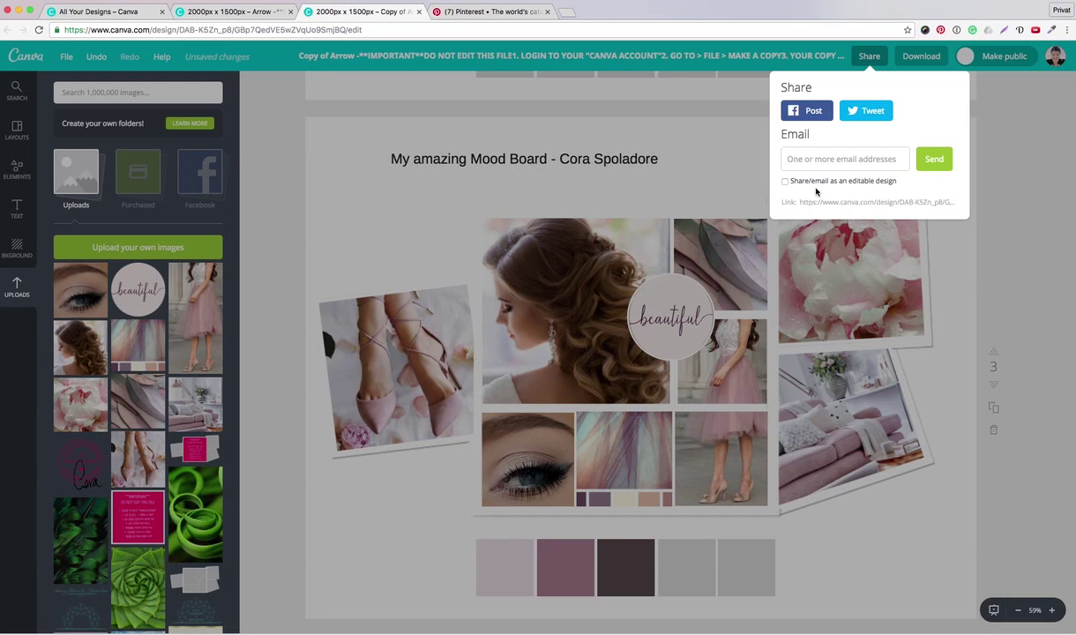
pyautogui.click(817, 203)
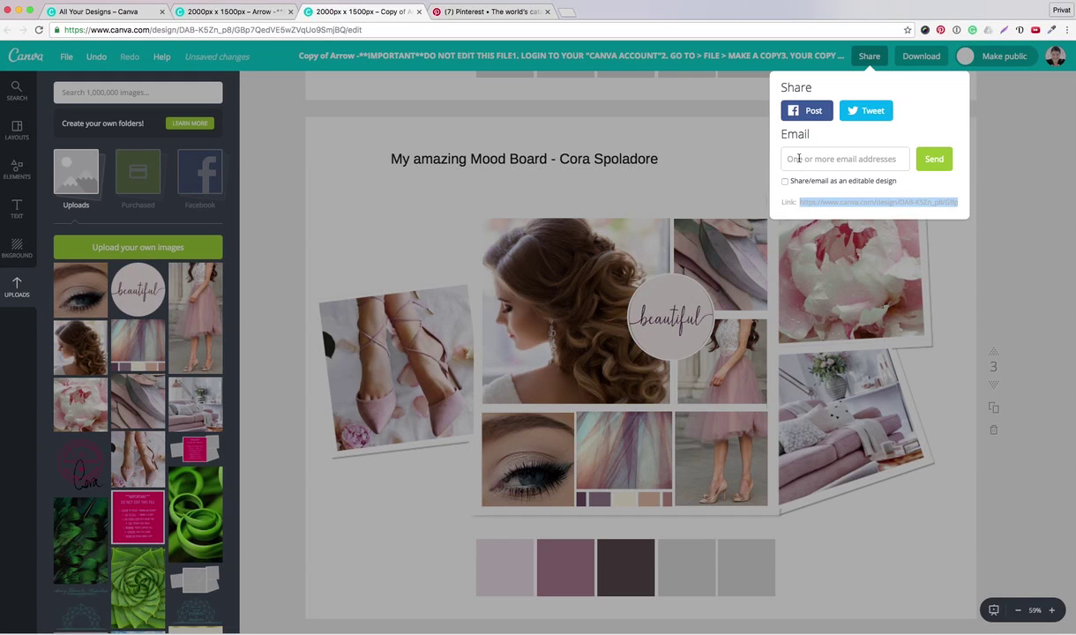
pyautogui.click(799, 159)
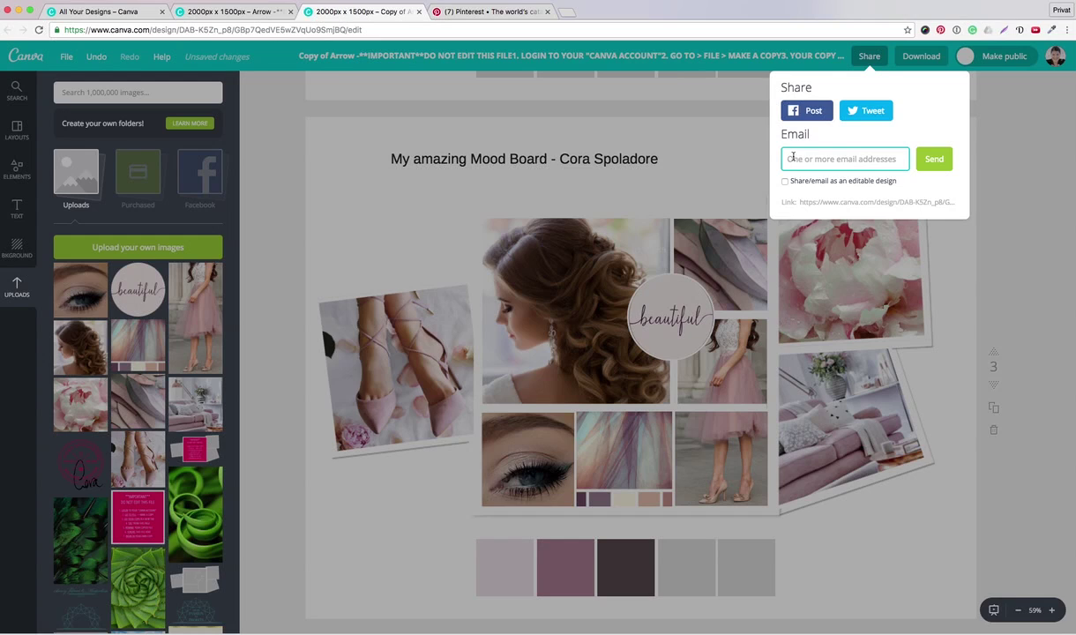
pyautogui.click(963, 256)
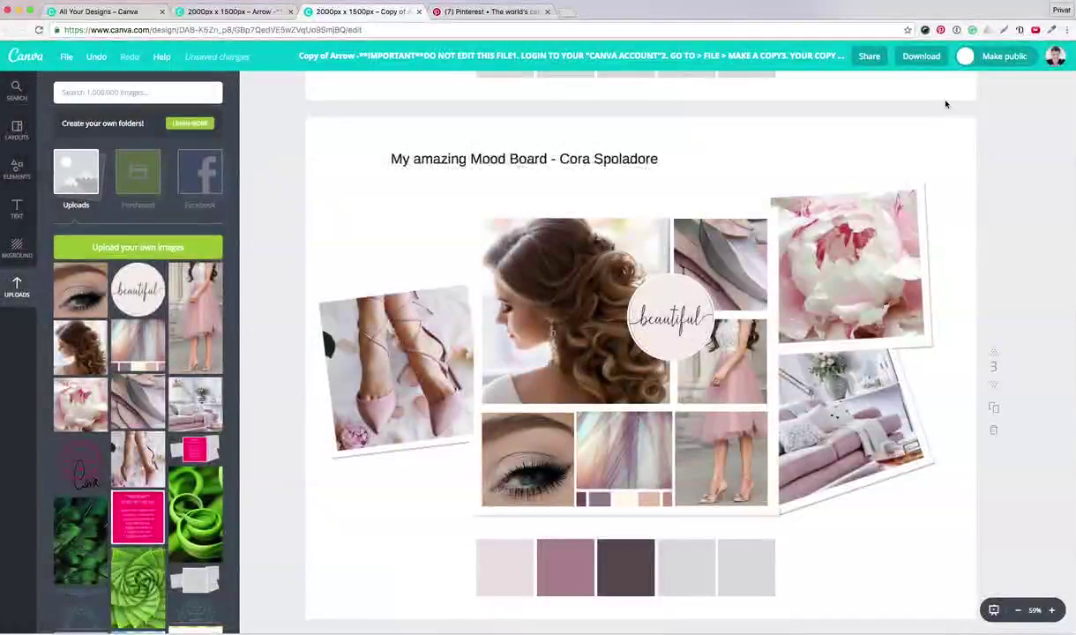
# - Download only page 3, the finished moodboard, in PNG format
pyautogui.click(921, 58)
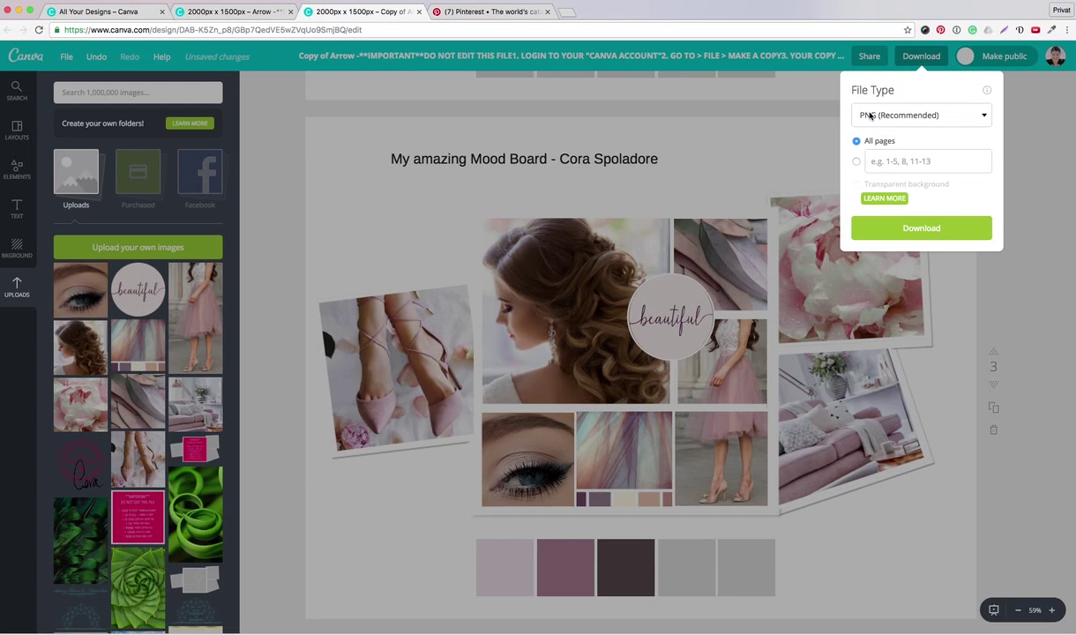
pyautogui.click(856, 161)
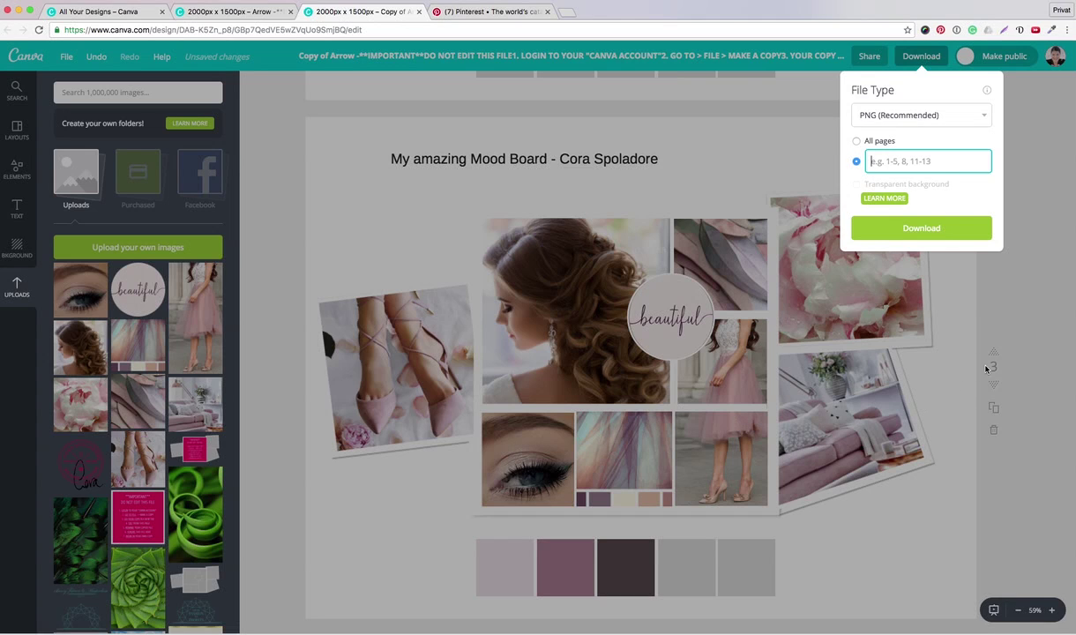
pyautogui.write('3')
pyautogui.click(933, 229)
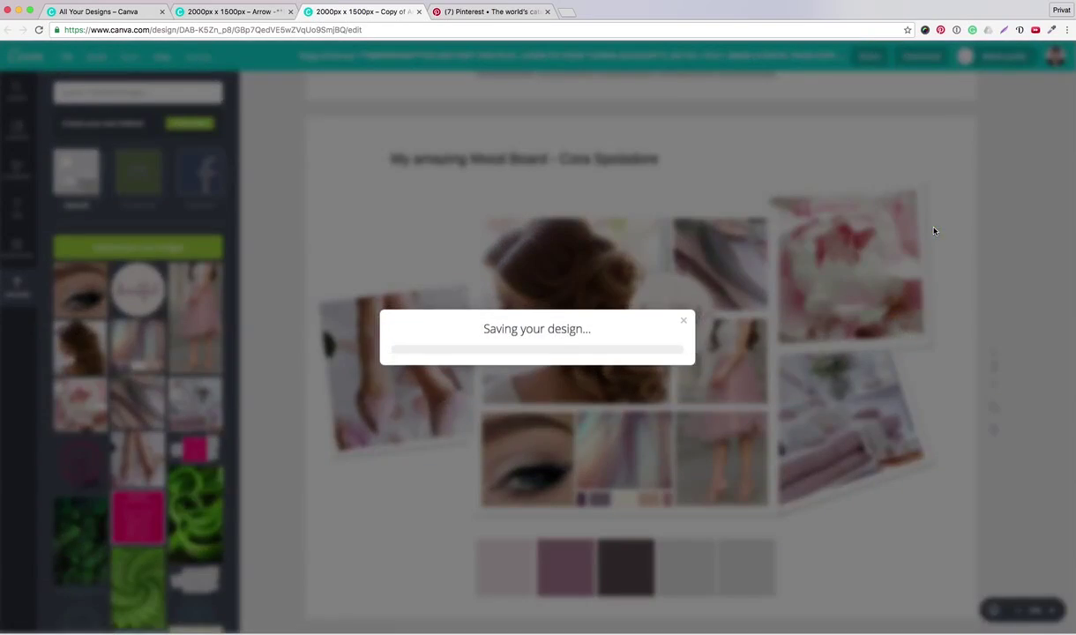